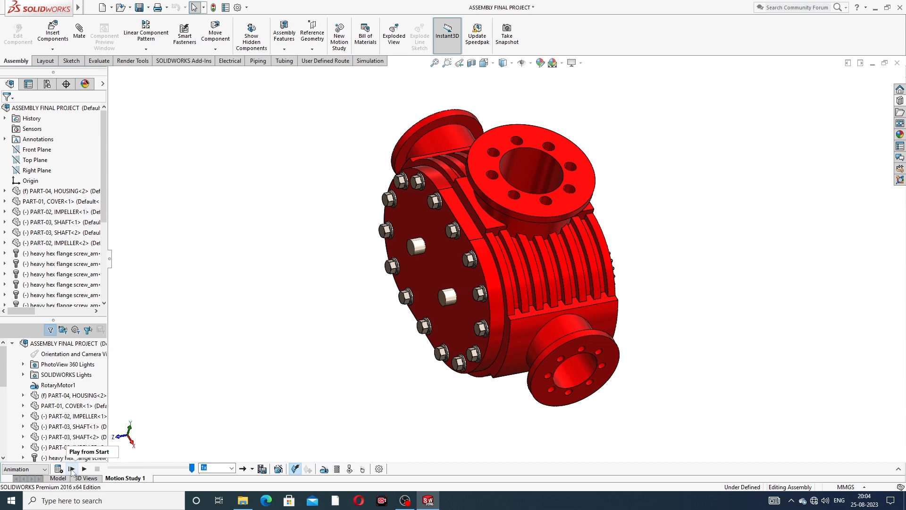
Play the Motion Study 1 animation from the start and view the assembly
{"action": "left_click", "coordinate": [72, 468]}
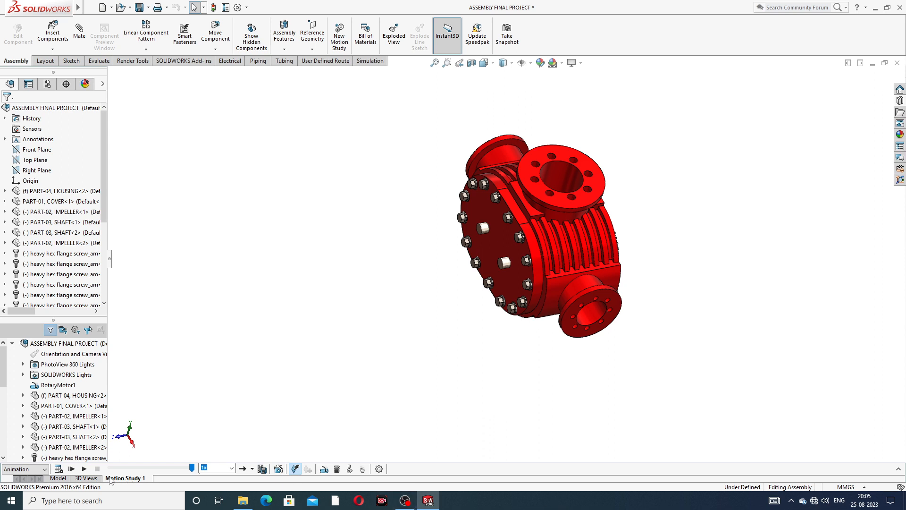
{"action": "left_click", "coordinate": [71, 468]}
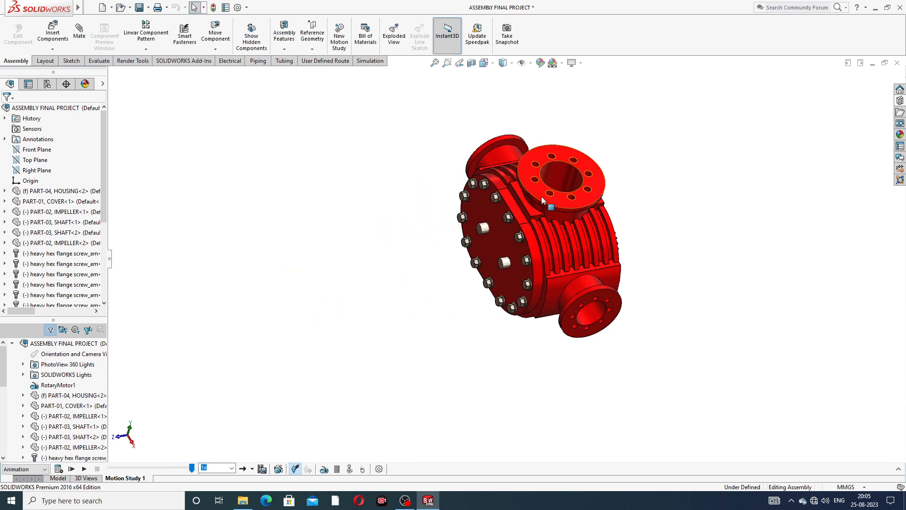
{"action": "scroll", "coordinate": [542, 197], "scroll_direction": "down", "scroll_amount": 3}
{"action": "middle_click_drag", "start_coordinate": [697, 277], "coordinate": [698, 249]}
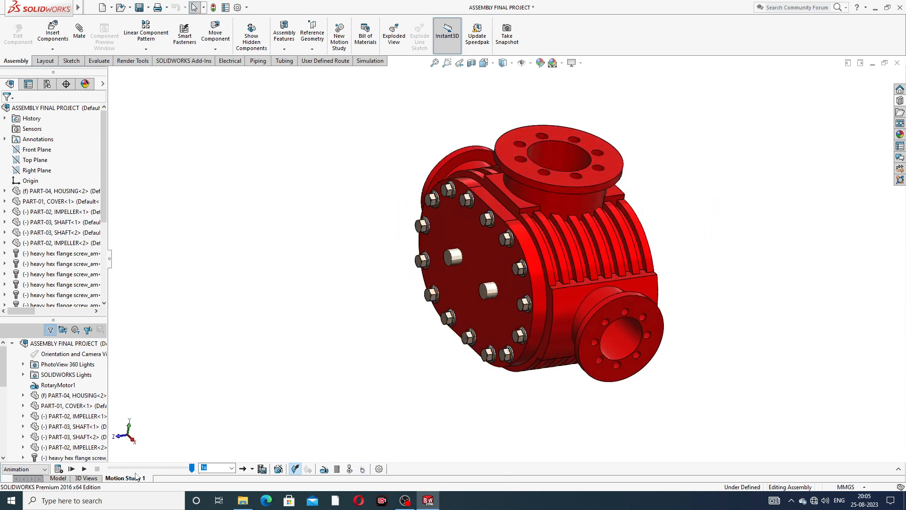
Create a new motion study, delete Motion Study 1, and open the new study
{"action": "right_click", "coordinate": [120, 479]}
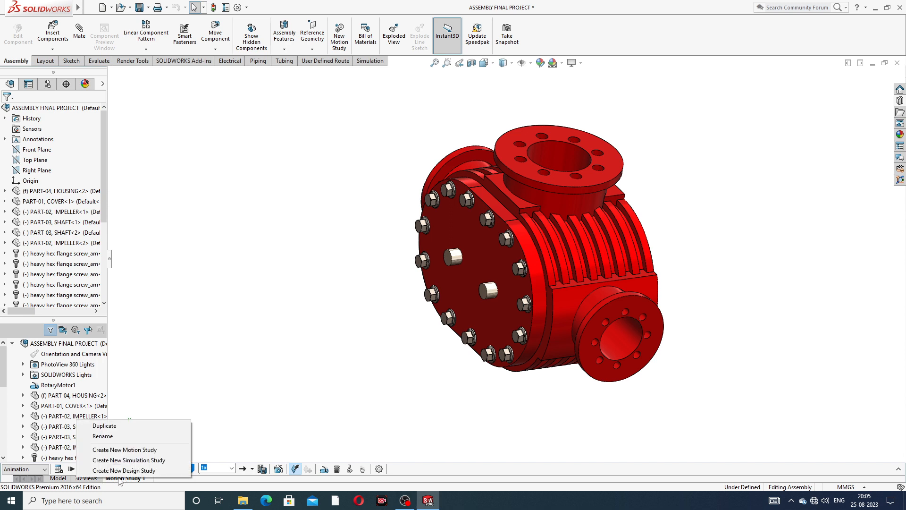
{"action": "left_click", "coordinate": [118, 450]}
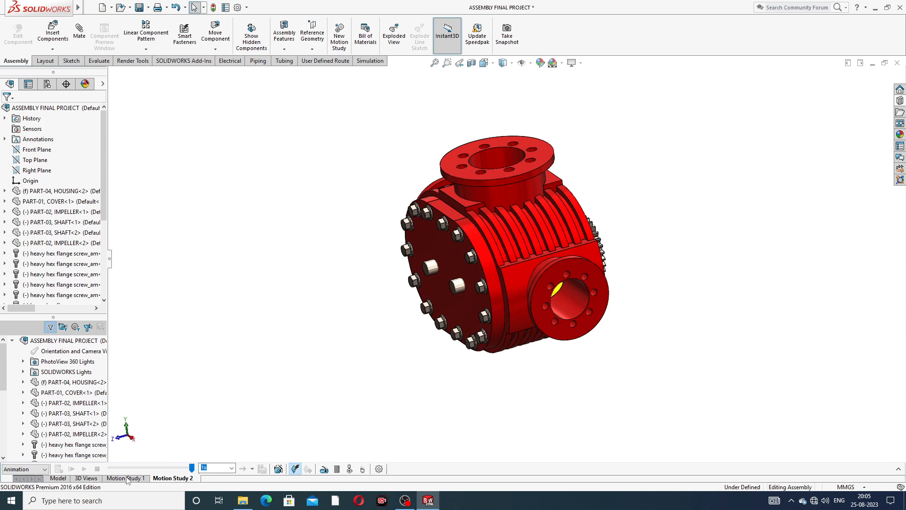
{"action": "left_click", "coordinate": [125, 479]}
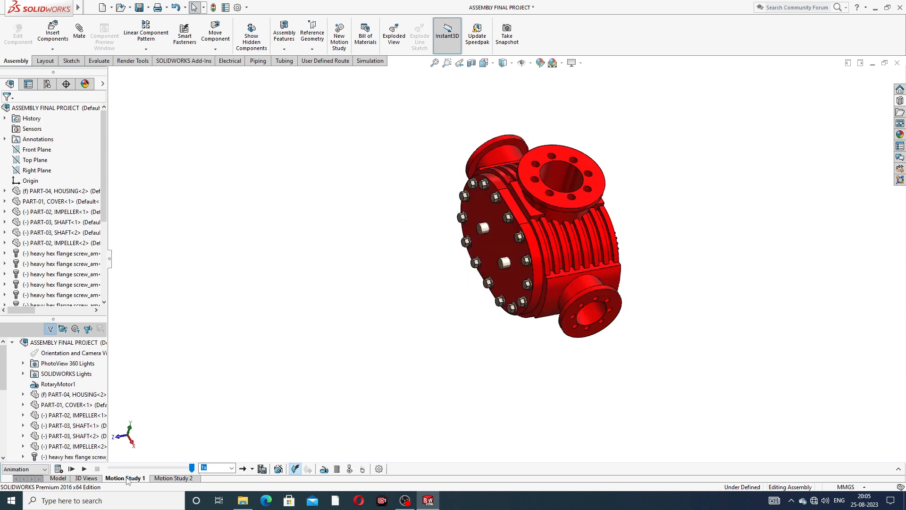
{"action": "right_click", "coordinate": [126, 479]}
{"action": "left_click", "coordinate": [110, 436]}
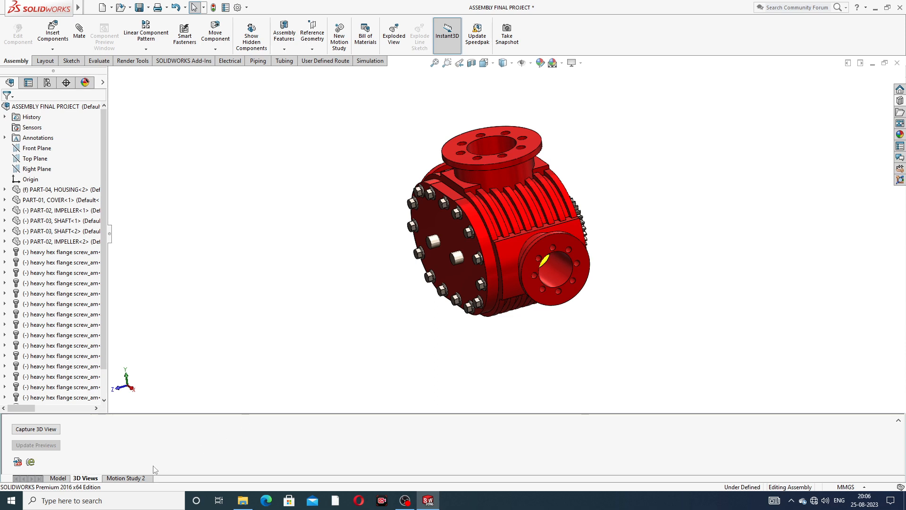
{"action": "left_click", "coordinate": [133, 478]}
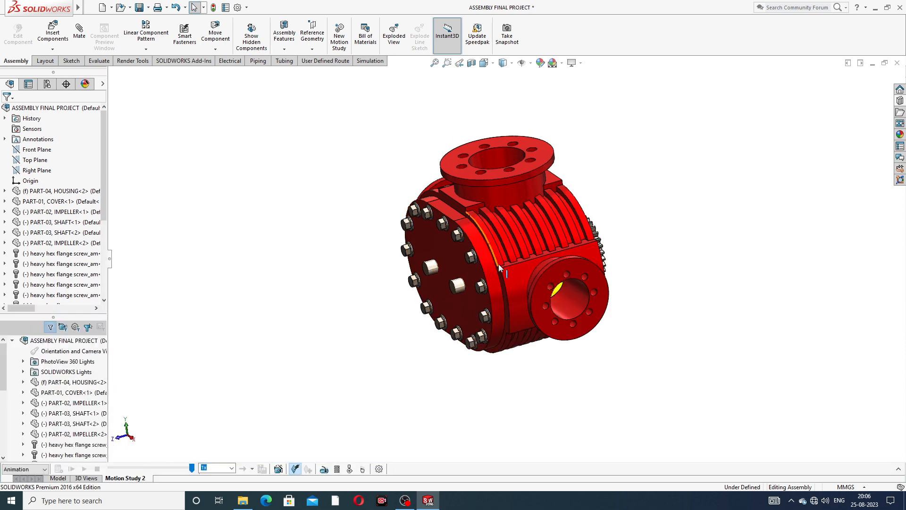
Try turning each of the two meshing spur gears on the rear of the housing to check their motion
{"action": "middle_click_drag", "start_coordinate": [499, 264], "coordinate": [477, 249]}
{"action": "scroll", "coordinate": [486, 246], "scroll_direction": "down", "scroll_amount": 2}
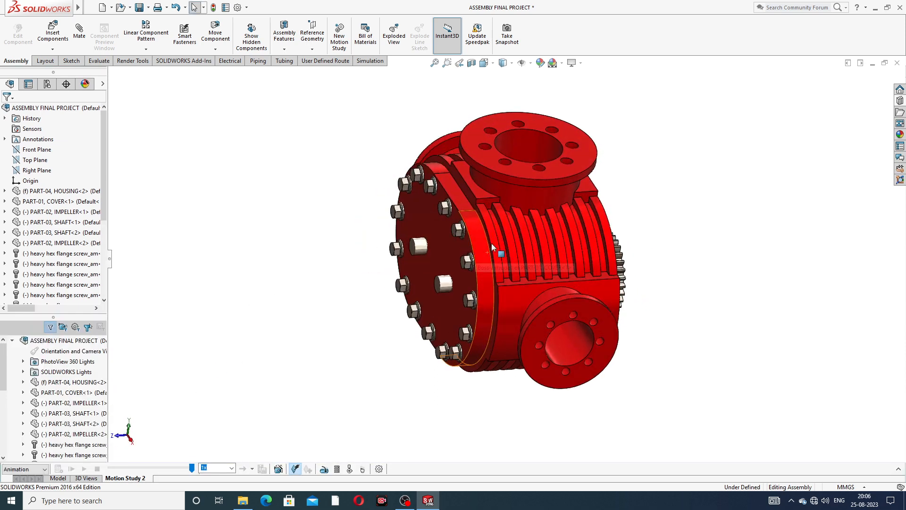
{"action": "mouse_move", "coordinate": [574, 240]}
{"action": "middle_mouse_down"}
{"action": "mouse_move", "coordinate": [595, 239]}
{"action": "mouse_move", "coordinate": [559, 236]}
{"action": "middle_mouse_up"}
{"action": "scroll", "coordinate": [559, 236], "scroll_direction": "down", "scroll_amount": 2}
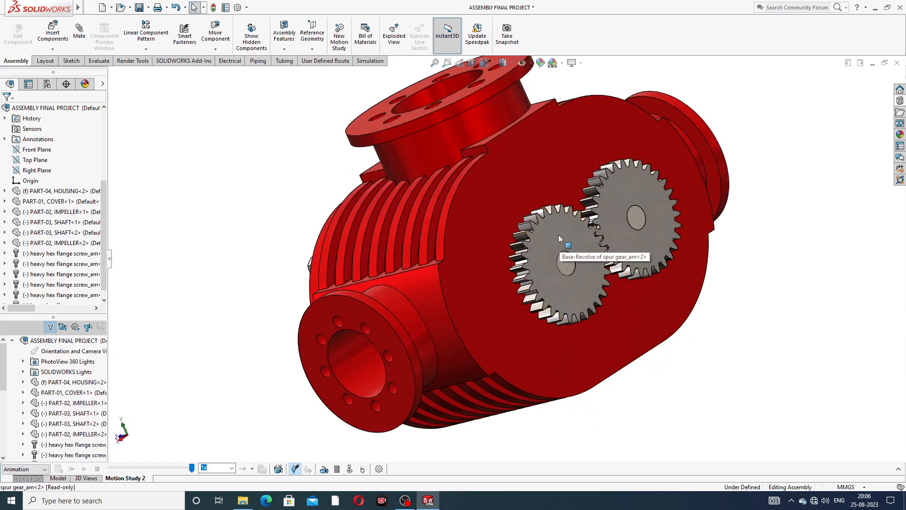
{"action": "left_click_drag", "start_coordinate": [559, 234], "coordinate": [582, 262]}
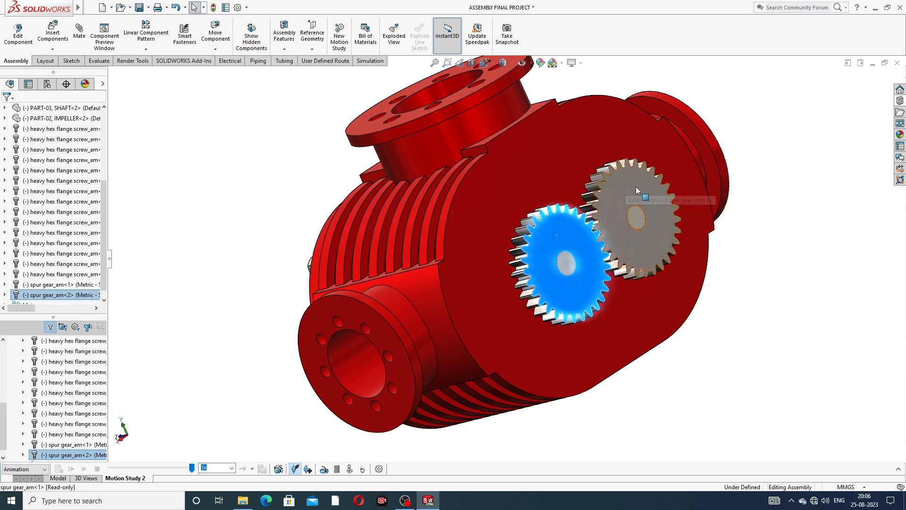
{"action": "left_click_drag", "start_coordinate": [636, 190], "coordinate": [660, 206]}
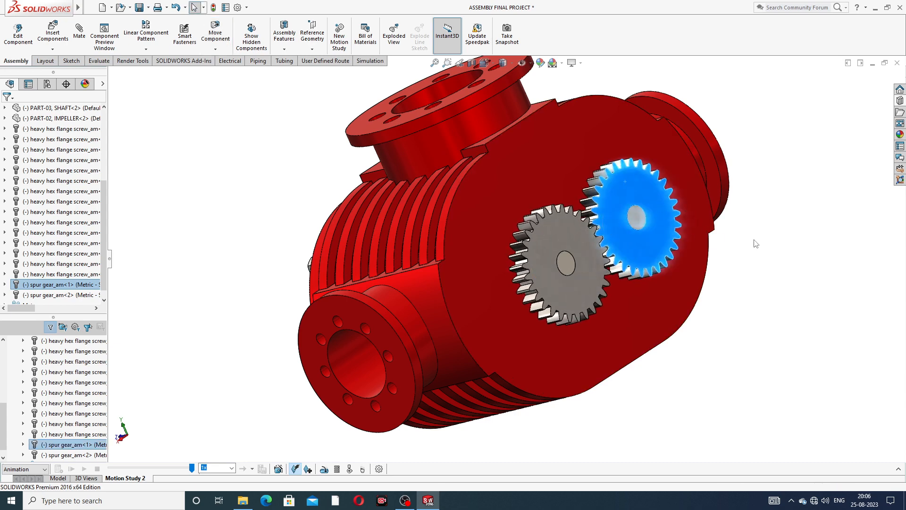
{"action": "left_click", "coordinate": [755, 240]}
Examine the housing, bolted cover, shaft ends and pipe flanges of the assembly from several angles
{"action": "scroll", "coordinate": [747, 248], "scroll_direction": "up", "scroll_amount": 3}
{"action": "middle_click_drag", "start_coordinate": [631, 271], "coordinate": [675, 236]}
{"action": "middle_click_drag", "start_coordinate": [539, 224], "coordinate": [547, 276]}
{"action": "scroll", "coordinate": [515, 247], "scroll_direction": "down", "scroll_amount": 1}
{"action": "scroll", "coordinate": [507, 251], "scroll_direction": "up", "scroll_amount": 2}
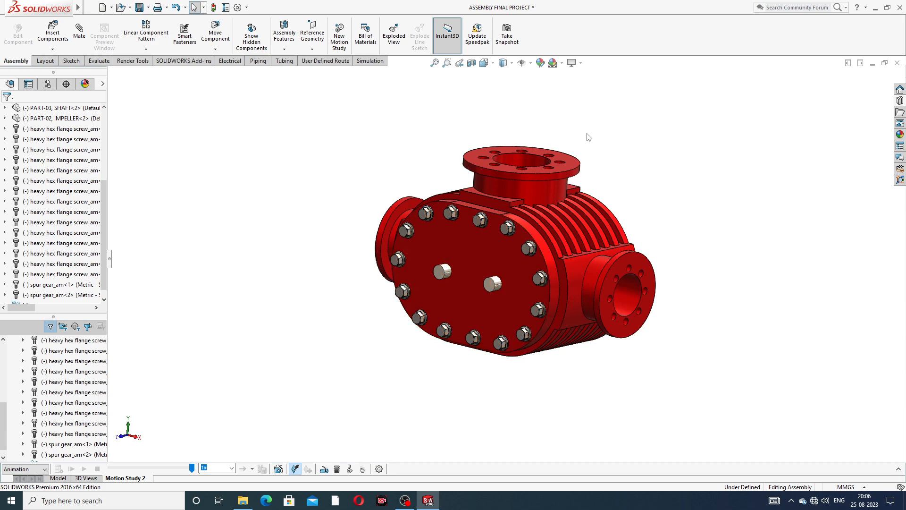
{"action": "left_click", "coordinate": [562, 64]}
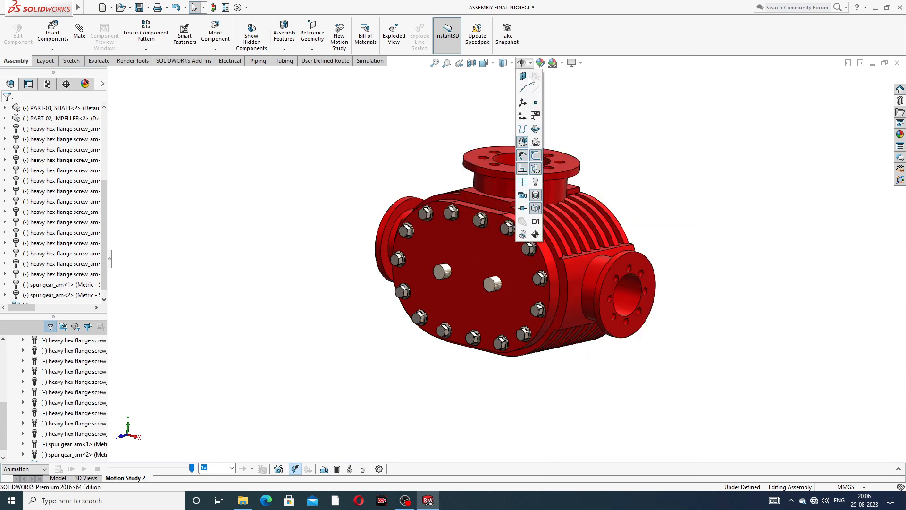
{"action": "mouse_move", "coordinate": [556, 66]}
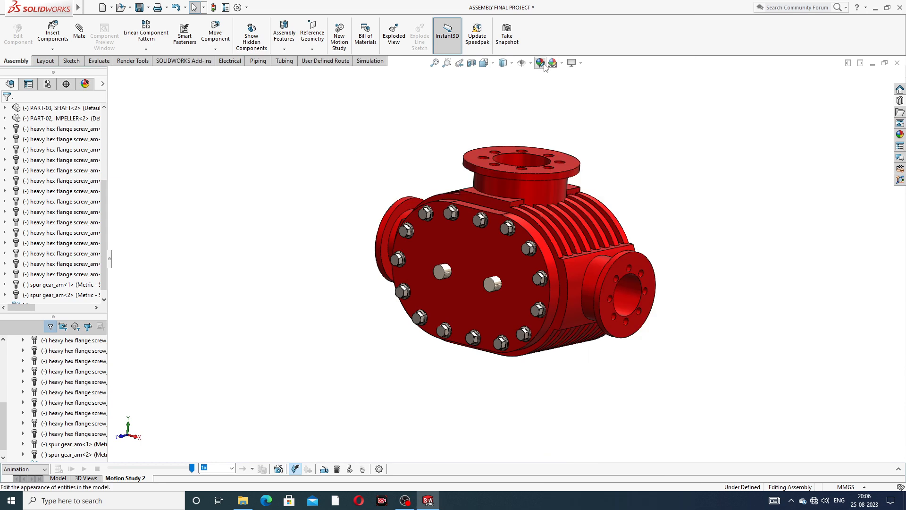
{"action": "left_click", "coordinate": [483, 63]}
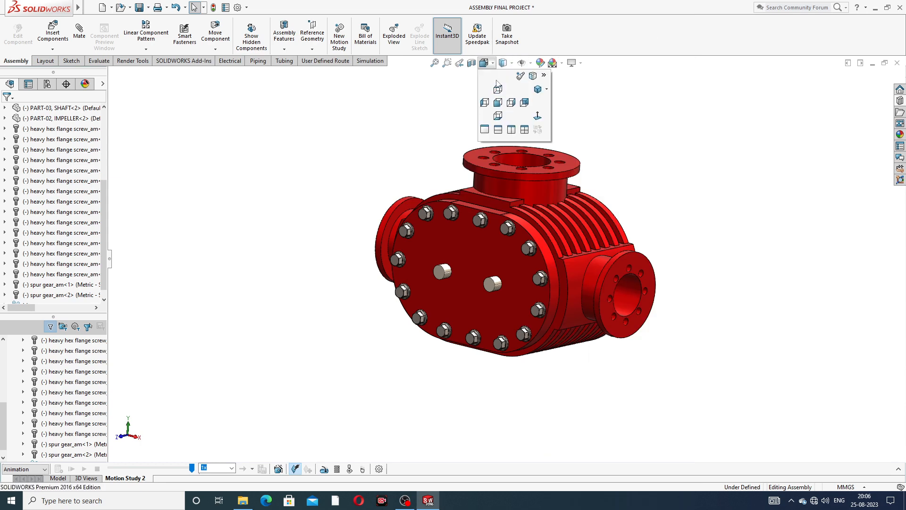
{"action": "left_click", "coordinate": [537, 115]}
{"action": "middle_click_drag", "start_coordinate": [602, 147], "coordinate": [541, 236]}
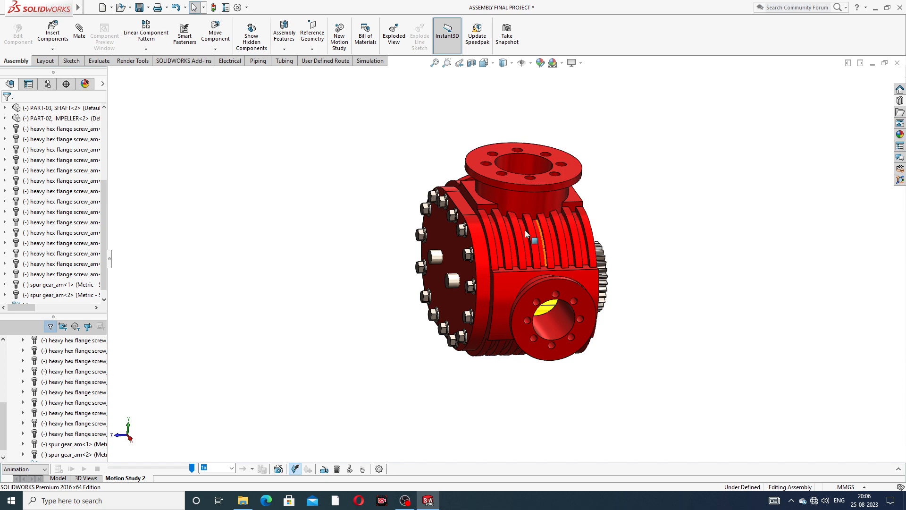
{"action": "middle_click_drag", "start_coordinate": [525, 230], "coordinate": [472, 239]}
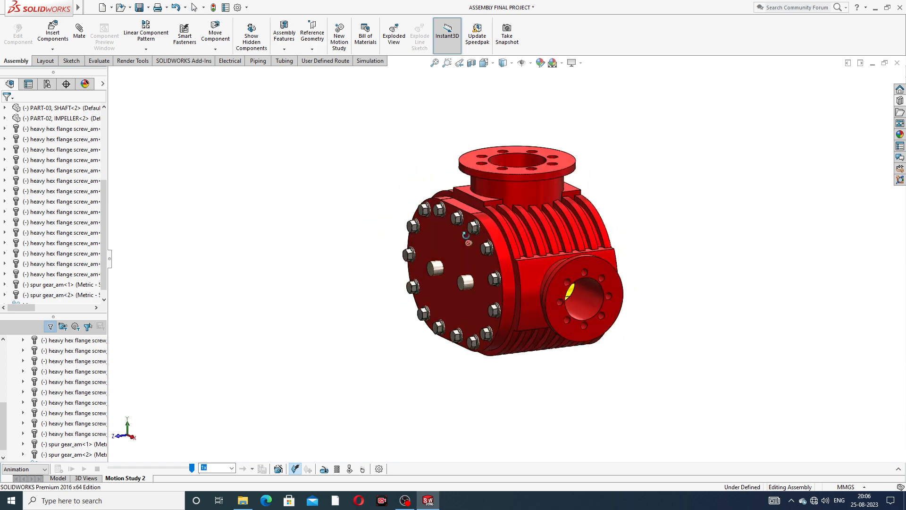
{"action": "scroll", "coordinate": [472, 238], "scroll_direction": "down", "scroll_amount": 2}
{"action": "middle_click_drag", "start_coordinate": [644, 238], "coordinate": [649, 215]}
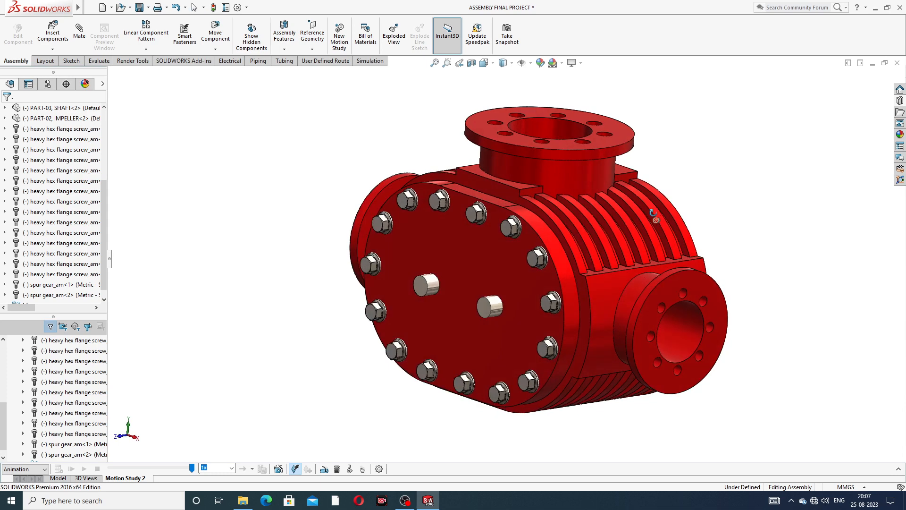
{"action": "scroll", "coordinate": [567, 262], "scroll_direction": "up", "scroll_amount": 2}
{"action": "mouse_move", "coordinate": [568, 262]}
{"action": "middle_mouse_down"}
{"action": "mouse_move", "coordinate": [536, 259]}
{"action": "mouse_move", "coordinate": [562, 259]}
{"action": "middle_mouse_up"}
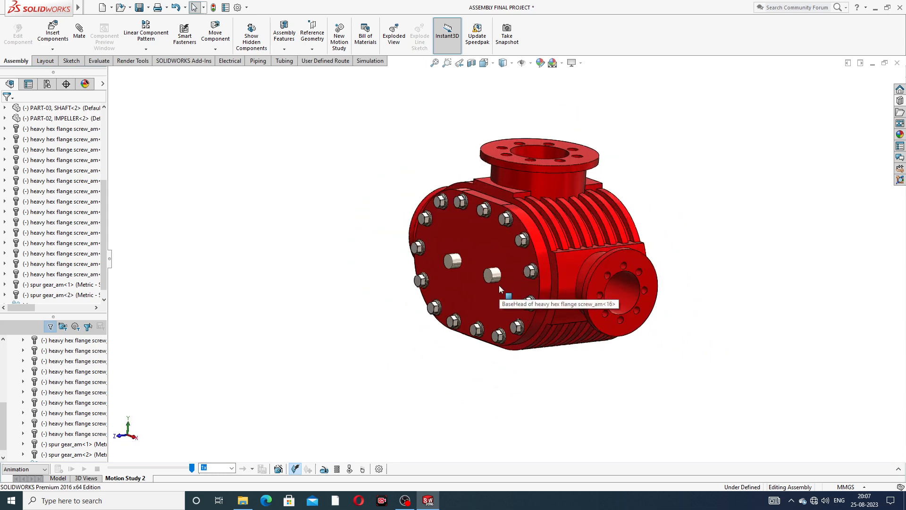
{"action": "scroll", "coordinate": [478, 255], "scroll_direction": "up", "scroll_amount": 2}
{"action": "scroll", "coordinate": [472, 262], "scroll_direction": "down", "scroll_amount": 4}
{"action": "scroll", "coordinate": [482, 259], "scroll_direction": "down", "scroll_amount": 2}
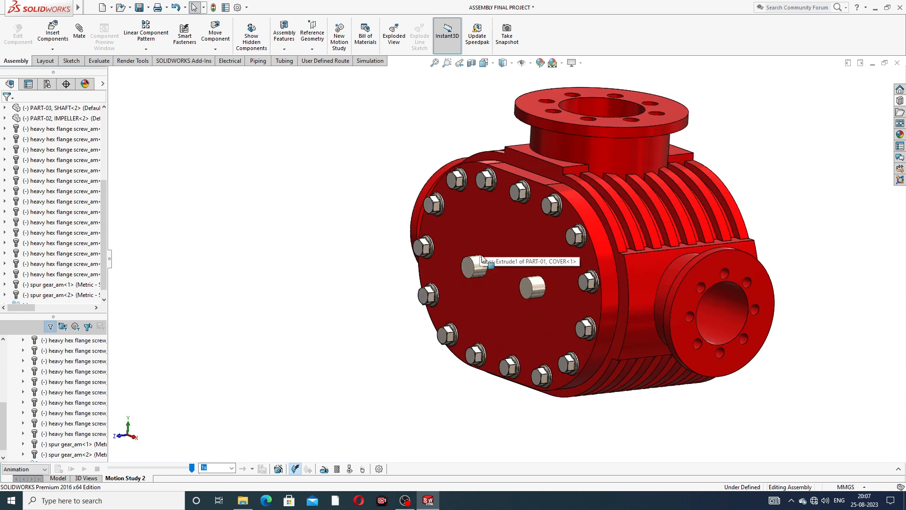
{"action": "scroll", "coordinate": [536, 262], "scroll_direction": "up", "scroll_amount": 2}
{"action": "scroll", "coordinate": [543, 281], "scroll_direction": "up", "scroll_amount": 1}
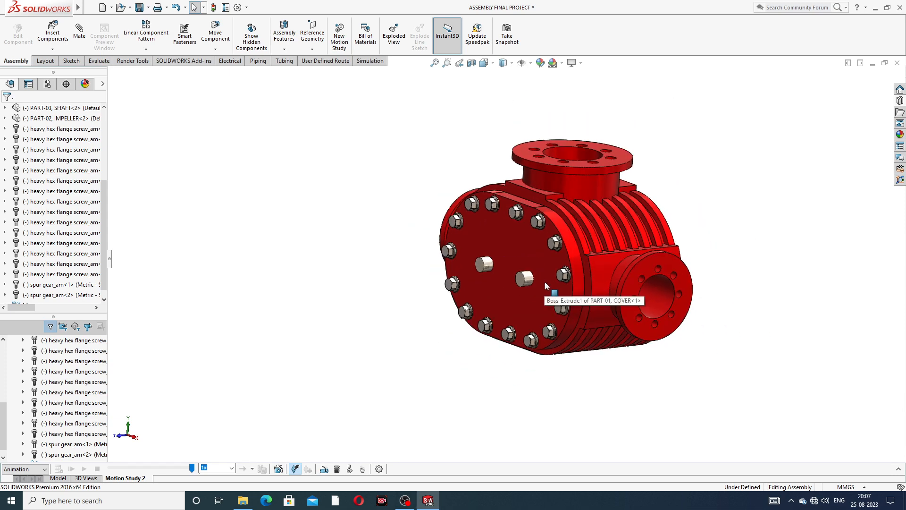
{"action": "scroll", "coordinate": [516, 296], "scroll_direction": "down", "scroll_amount": 2}
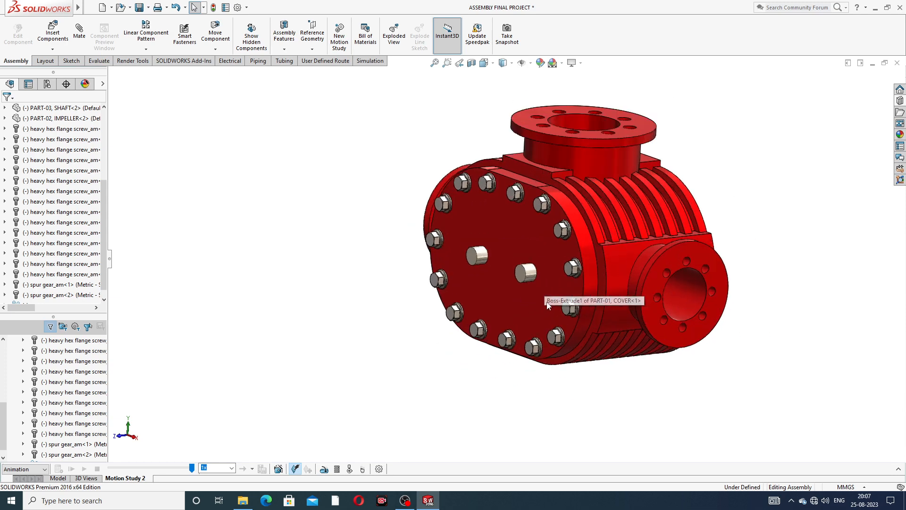
{"action": "middle_click_drag", "start_coordinate": [532, 309], "coordinate": [537, 310]}
{"action": "scroll", "coordinate": [538, 310], "scroll_direction": "down", "scroll_amount": 2}
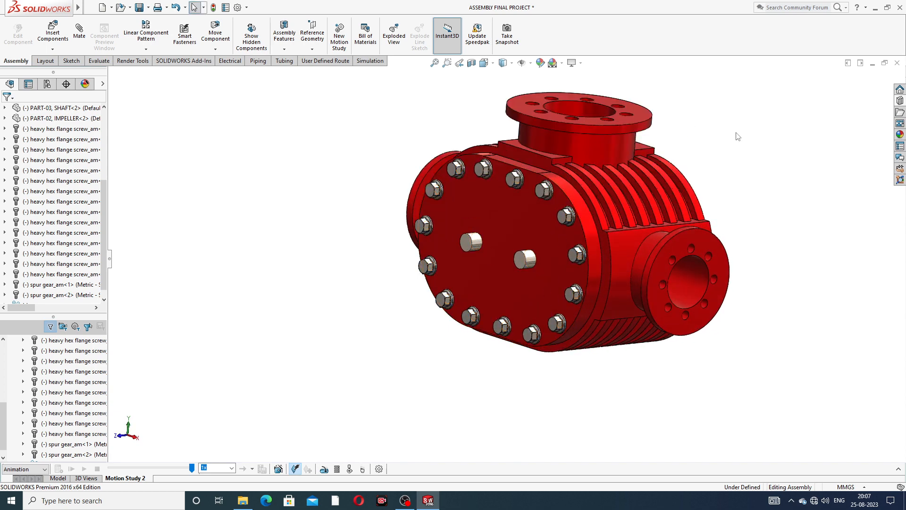
Start an exploded view and select five adjacent cover screws, counterclockwise from the cover's upper edge to its left side
{"action": "left_click", "coordinate": [393, 42]}
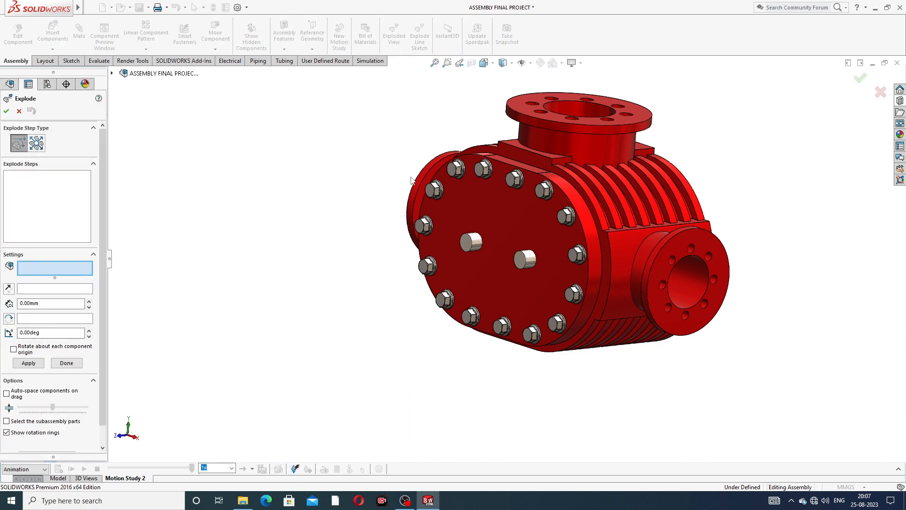
{"action": "scroll", "coordinate": [526, 200], "scroll_direction": "up", "scroll_amount": 2}
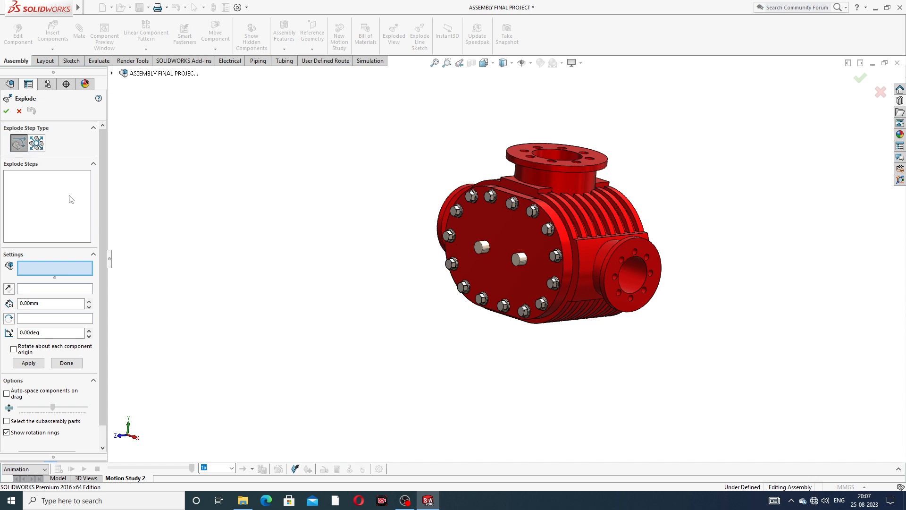
{"action": "scroll", "coordinate": [517, 235], "scroll_direction": "down", "scroll_amount": 2}
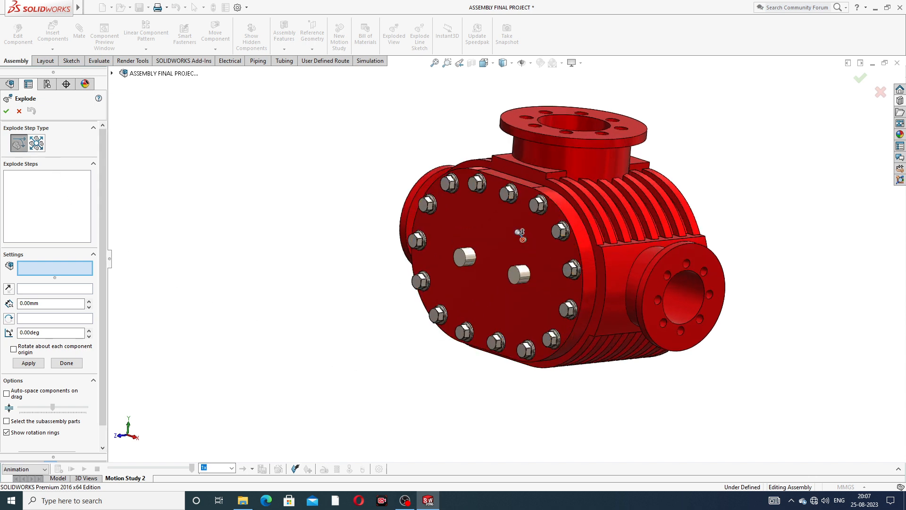
{"action": "left_click", "coordinate": [505, 198]}
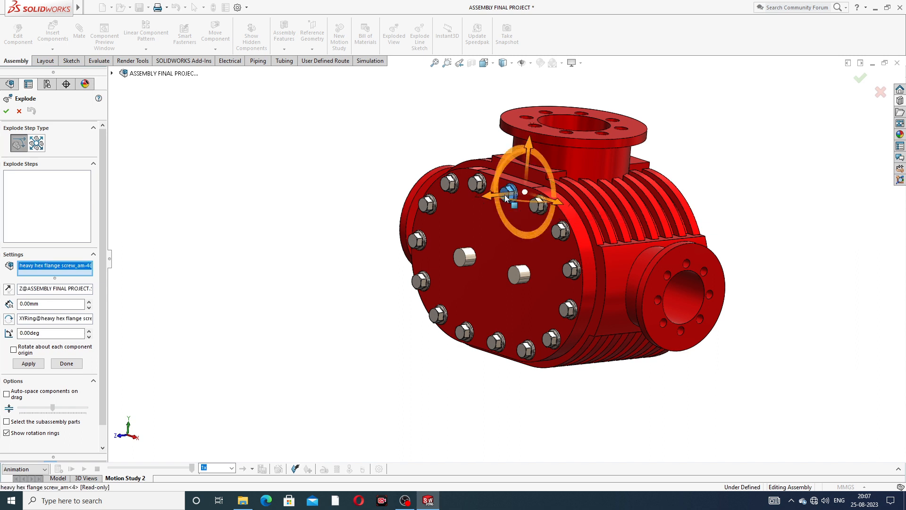
{"action": "left_click", "coordinate": [477, 183]}
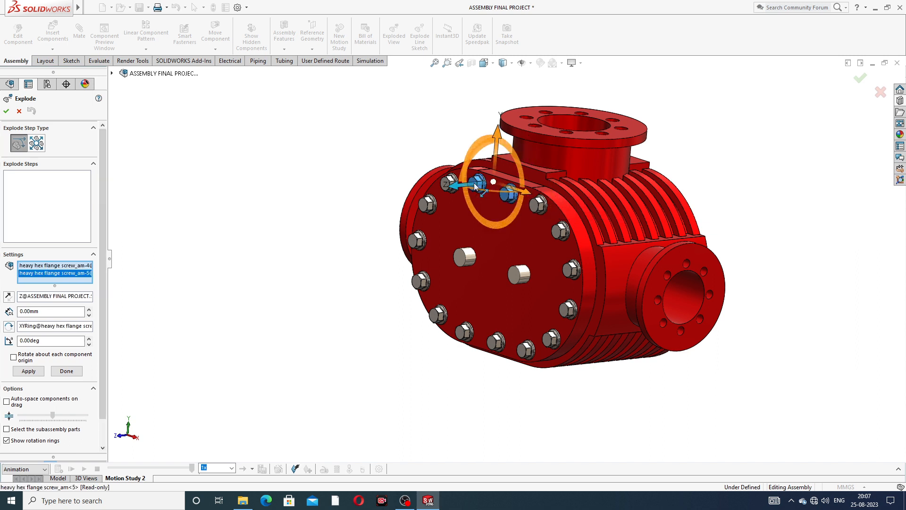
{"action": "left_click", "coordinate": [445, 187]}
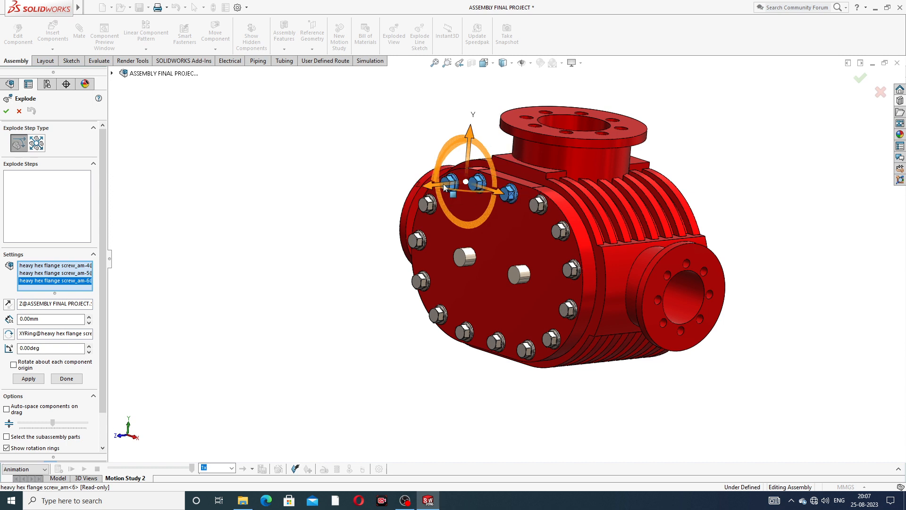
{"action": "left_click", "coordinate": [426, 206]}
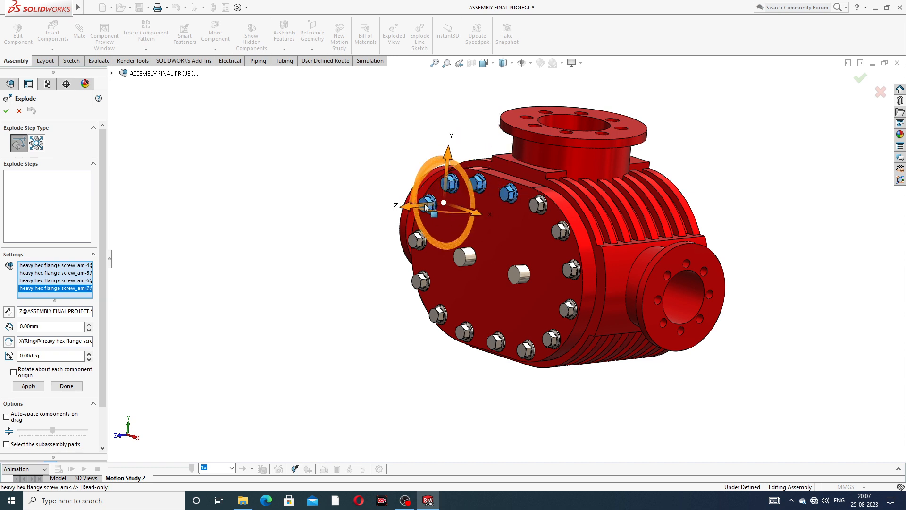
{"action": "left_click", "coordinate": [416, 240]}
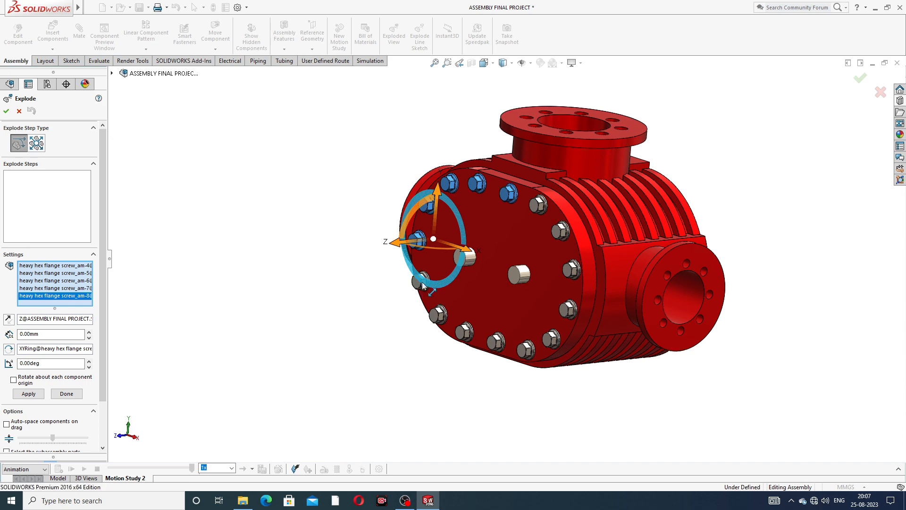
Add the next six flange screws, from the cover's lower left side along its bottom edge, to the explode selection
{"action": "middle_click_drag", "start_coordinate": [429, 284], "coordinate": [458, 240]}
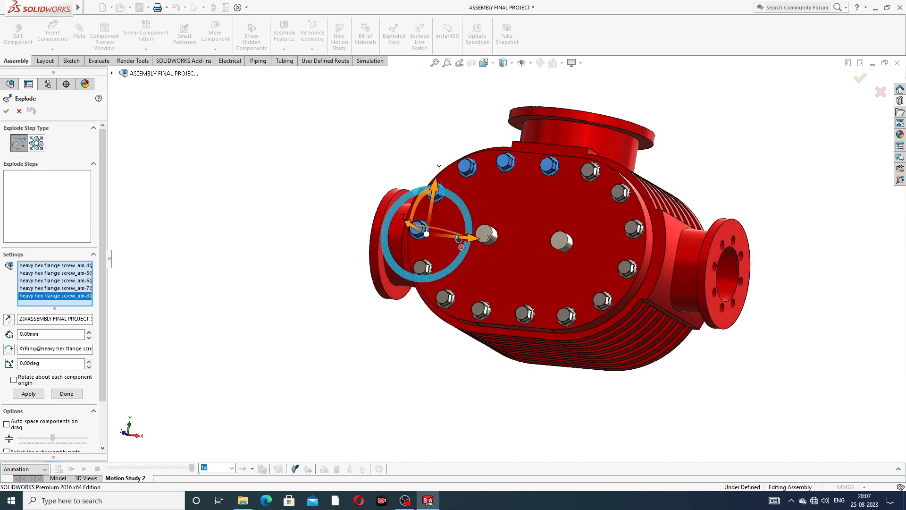
{"action": "middle_click_drag", "start_coordinate": [425, 257], "coordinate": [454, 256]}
{"action": "left_click", "coordinate": [423, 260]}
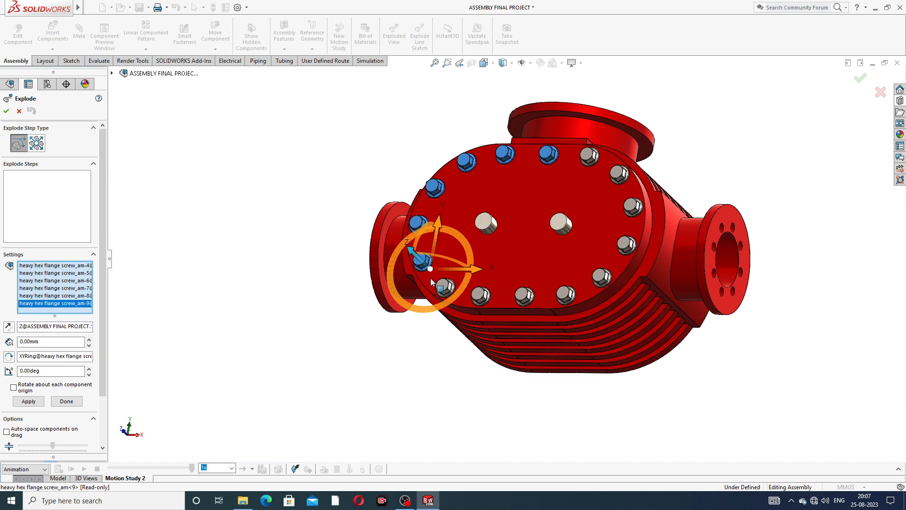
{"action": "left_click", "coordinate": [443, 288]}
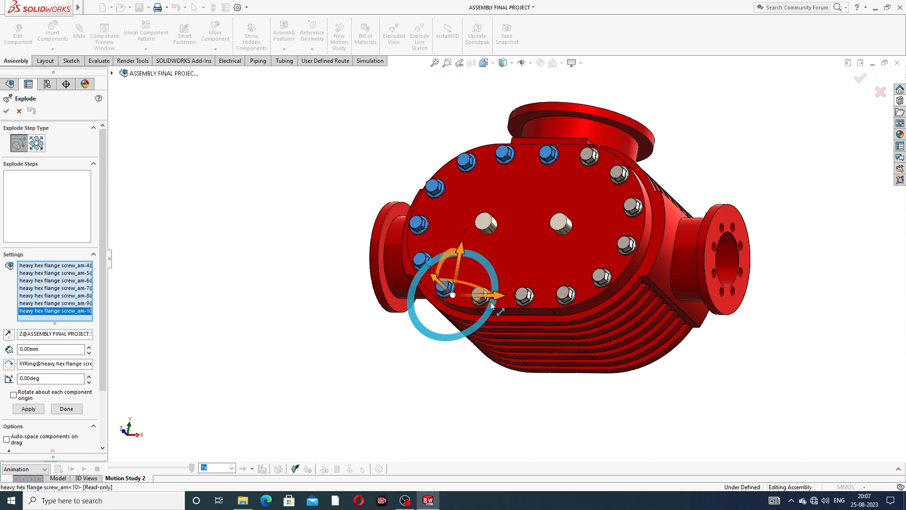
{"action": "middle_click_drag", "start_coordinate": [496, 310], "coordinate": [473, 356]}
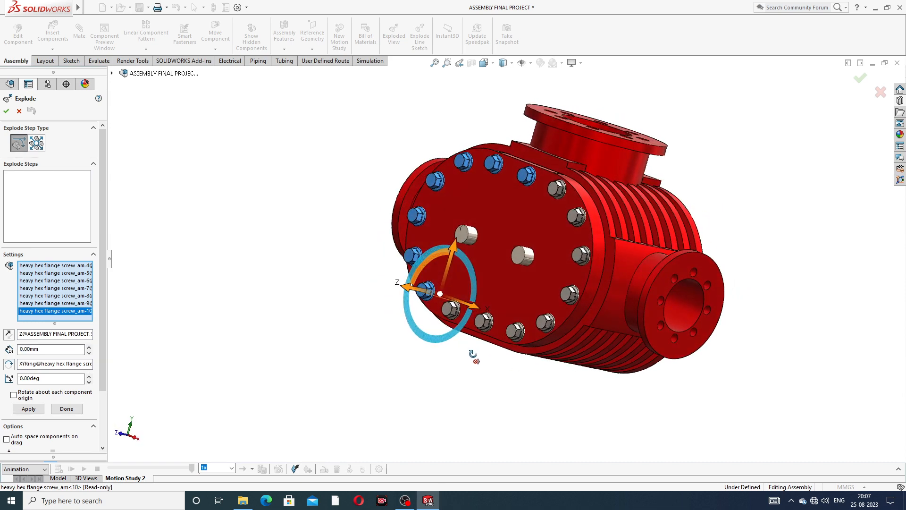
{"action": "left_click", "coordinate": [451, 310]}
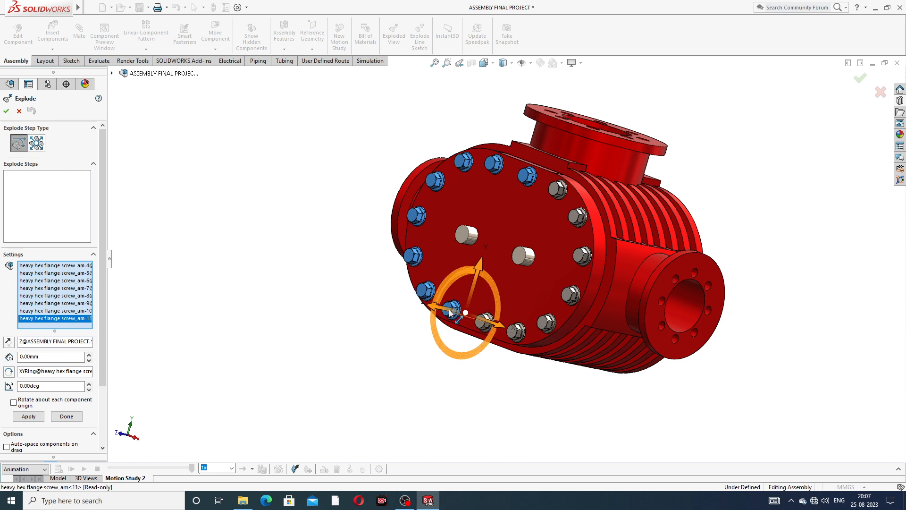
{"action": "left_click", "coordinate": [480, 327]}
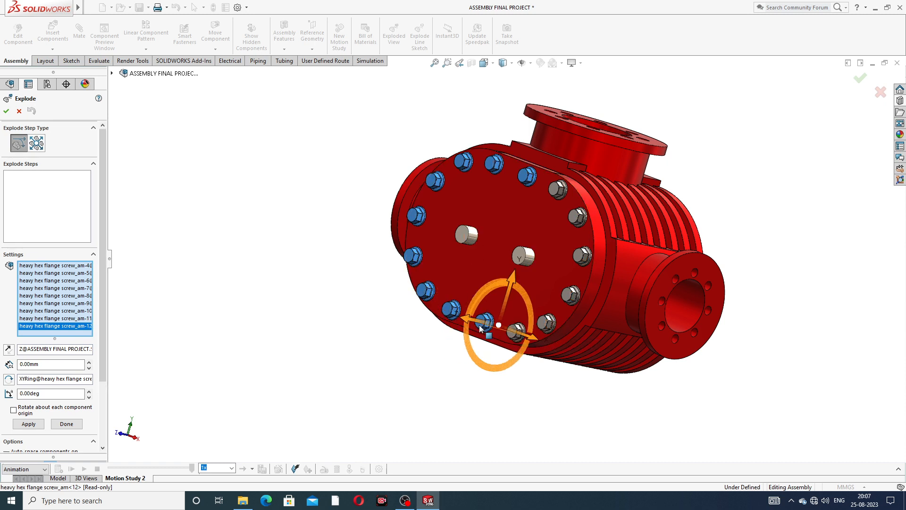
{"action": "left_click", "coordinate": [514, 336]}
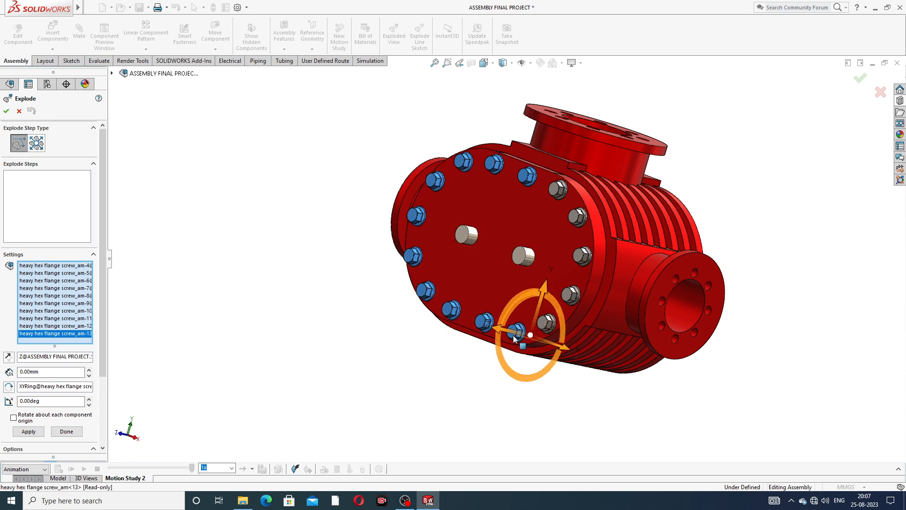
{"action": "left_click", "coordinate": [546, 326]}
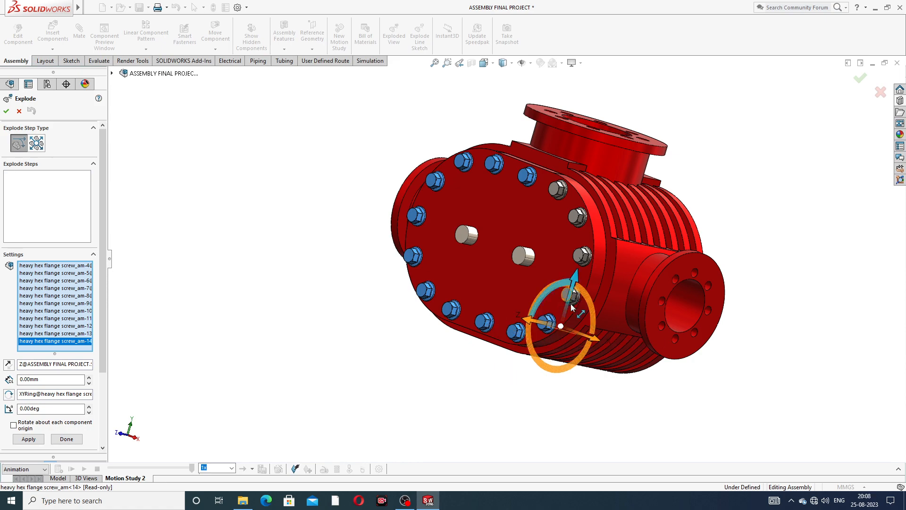
Add the remaining four flange screws on the cover's right side and upper right corner to the explode selection
{"action": "middle_click_drag", "start_coordinate": [572, 307], "coordinate": [652, 327]}
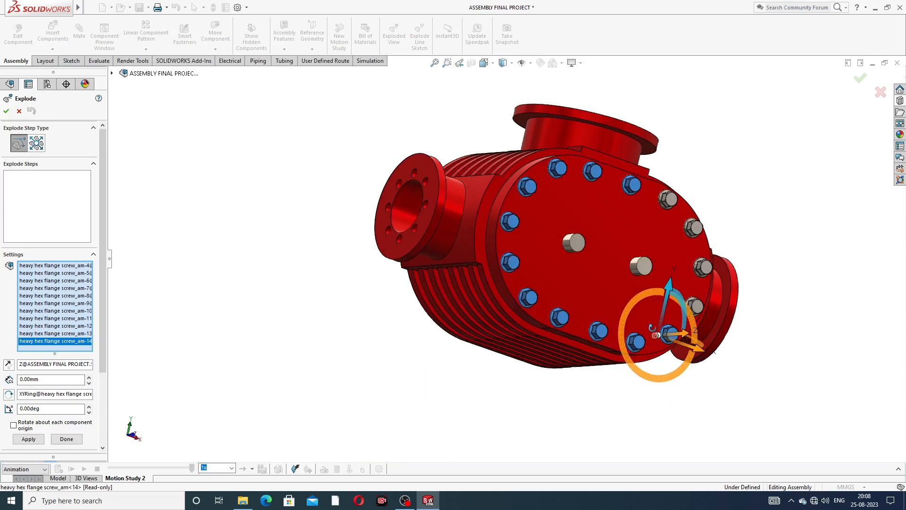
{"action": "left_click", "coordinate": [700, 308]}
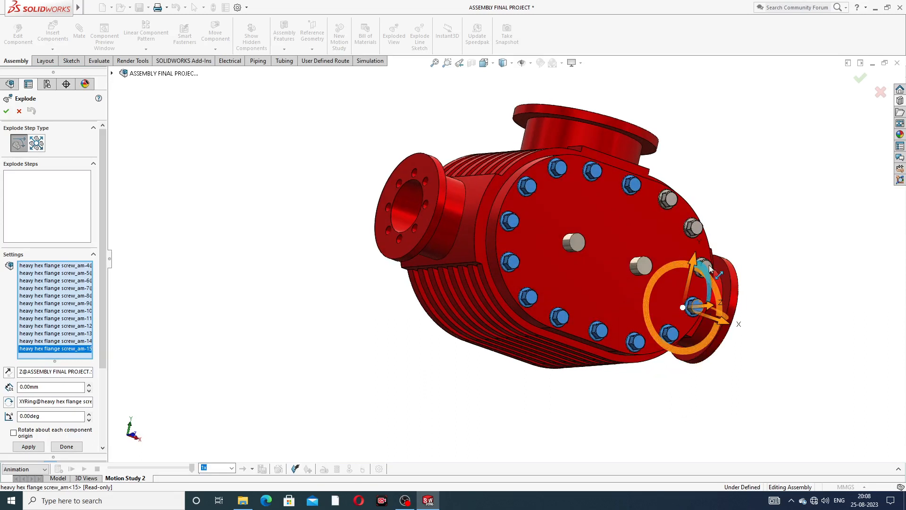
{"action": "middle_click_drag", "start_coordinate": [709, 269], "coordinate": [626, 255]}
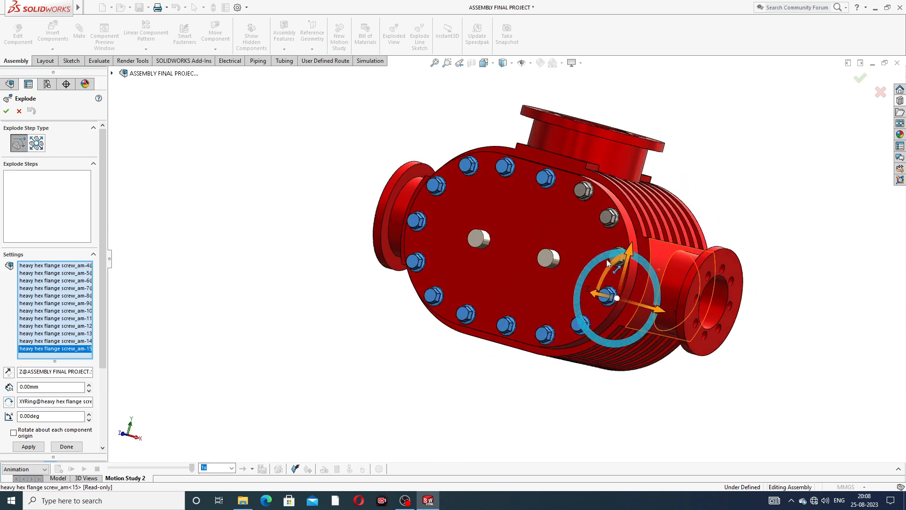
{"action": "scroll", "coordinate": [631, 258], "scroll_direction": "down", "scroll_amount": 4}
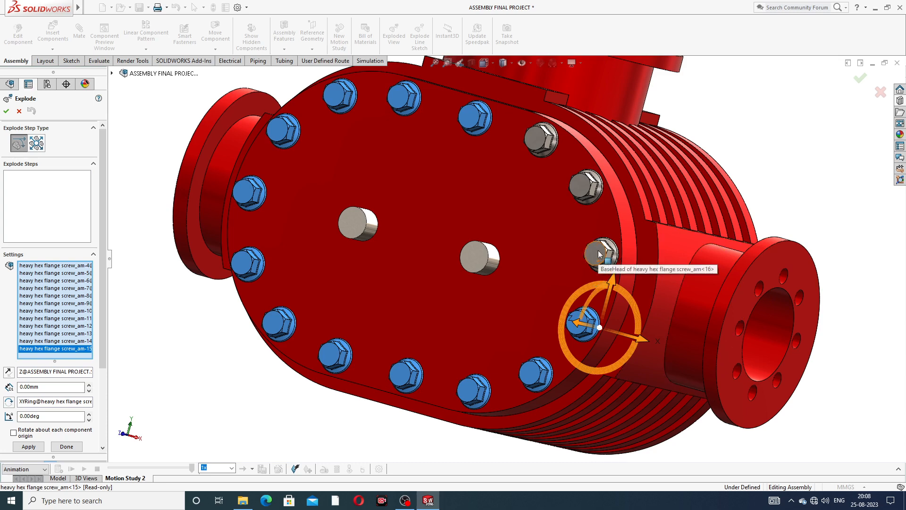
{"action": "left_click", "coordinate": [599, 254]}
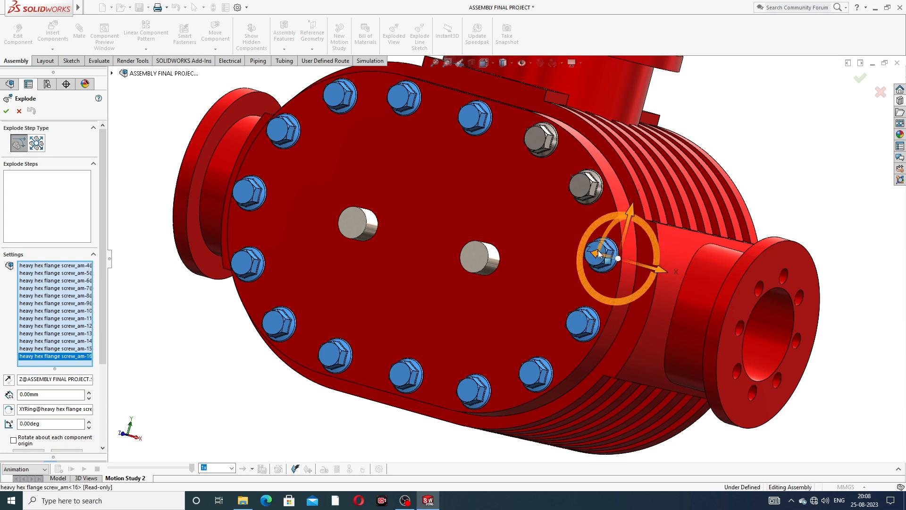
{"action": "left_click", "coordinate": [586, 185]}
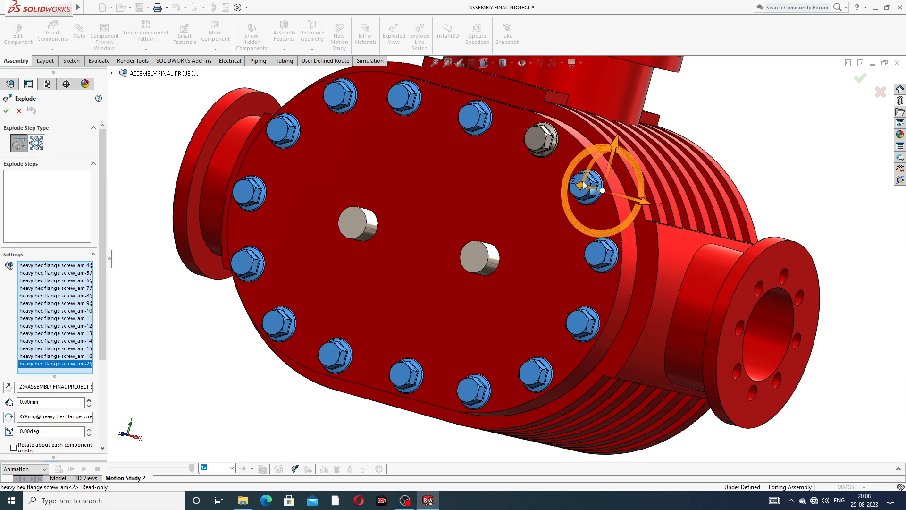
{"action": "left_click", "coordinate": [541, 141]}
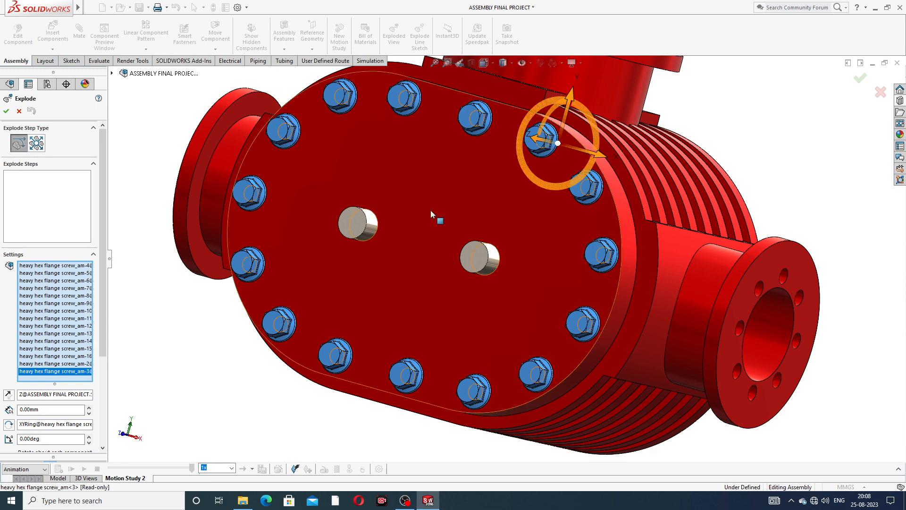
Explode all the selected flange screws outward along the Z axis until they are well clear of the cover
{"action": "scroll", "coordinate": [555, 234], "scroll_direction": "up", "scroll_amount": 5}
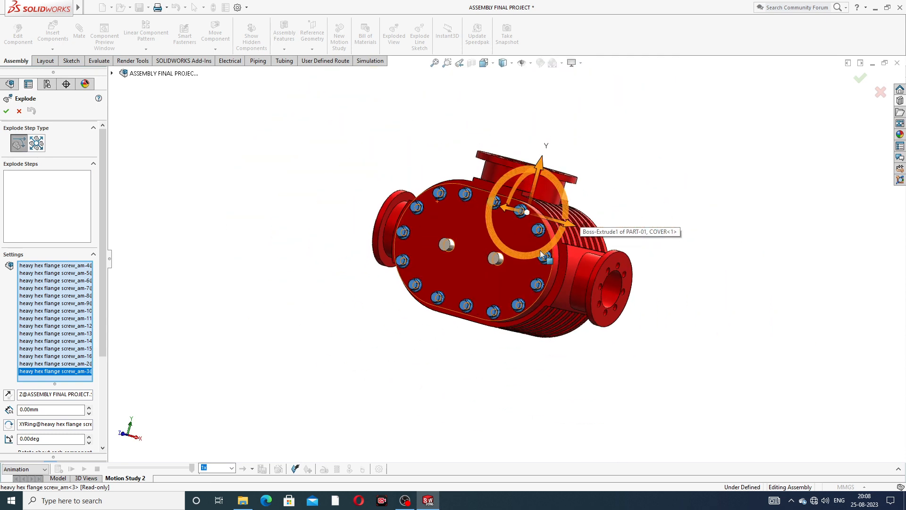
{"action": "mouse_move", "coordinate": [541, 255]}
{"action": "middle_mouse_down", "text": "ctrl"}
{"action": "mouse_move", "coordinate": [499, 251]}
{"action": "mouse_move", "coordinate": [575, 250]}
{"action": "mouse_move", "coordinate": [539, 252]}
{"action": "middle_mouse_up", "text": "ctrl"}
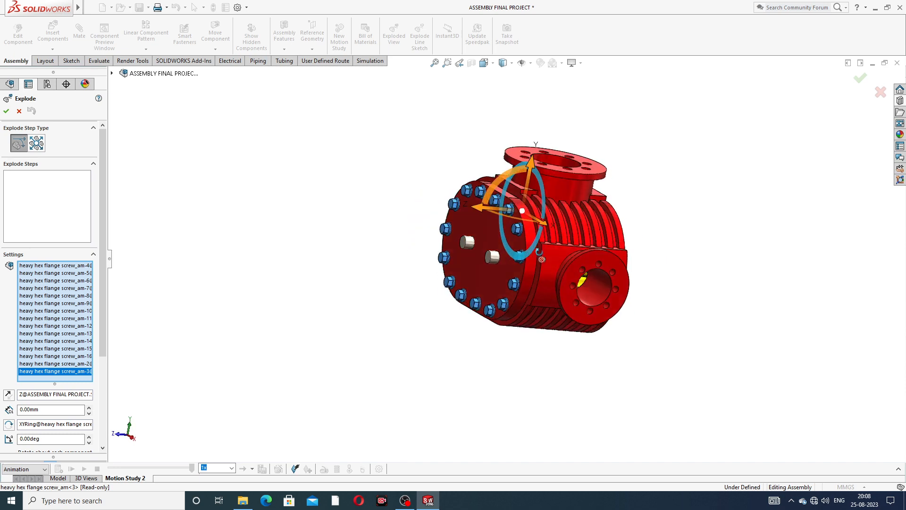
{"action": "scroll", "coordinate": [539, 254], "scroll_direction": "down", "scroll_amount": 4}
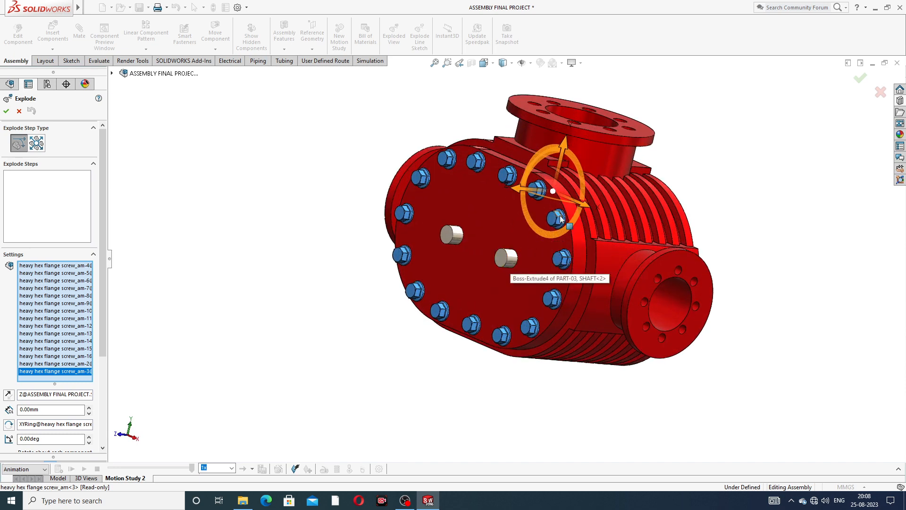
{"action": "scroll", "coordinate": [519, 262], "scroll_direction": "up", "scroll_amount": 2}
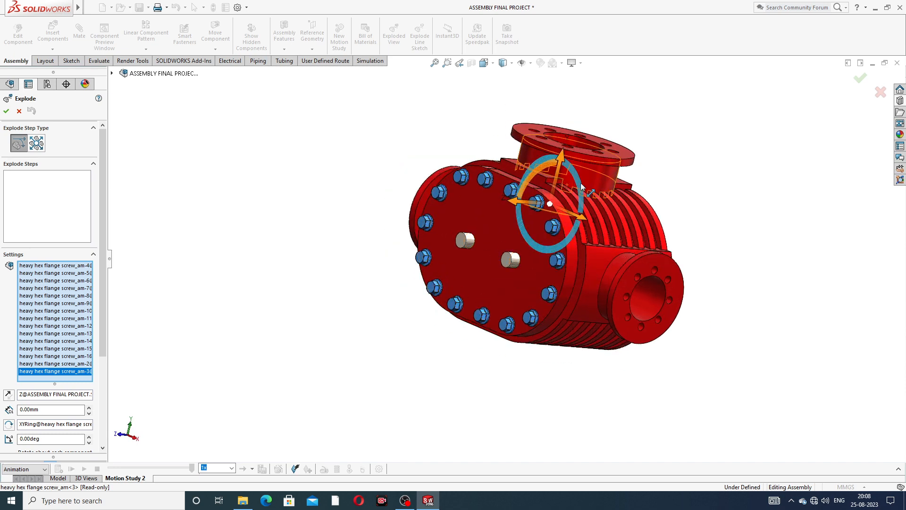
{"action": "middle_click_drag", "start_coordinate": [542, 205], "coordinate": [532, 206]}
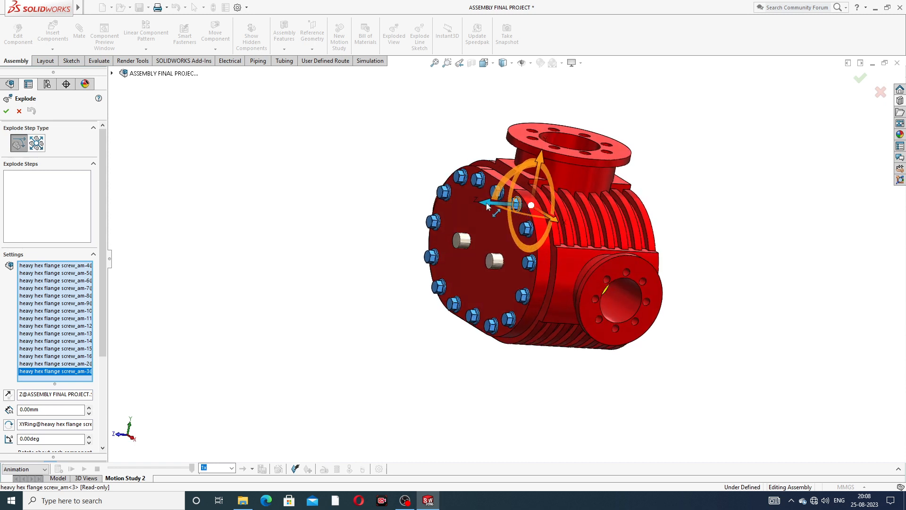
{"action": "left_click_drag", "start_coordinate": [488, 206], "coordinate": [278, 232]}
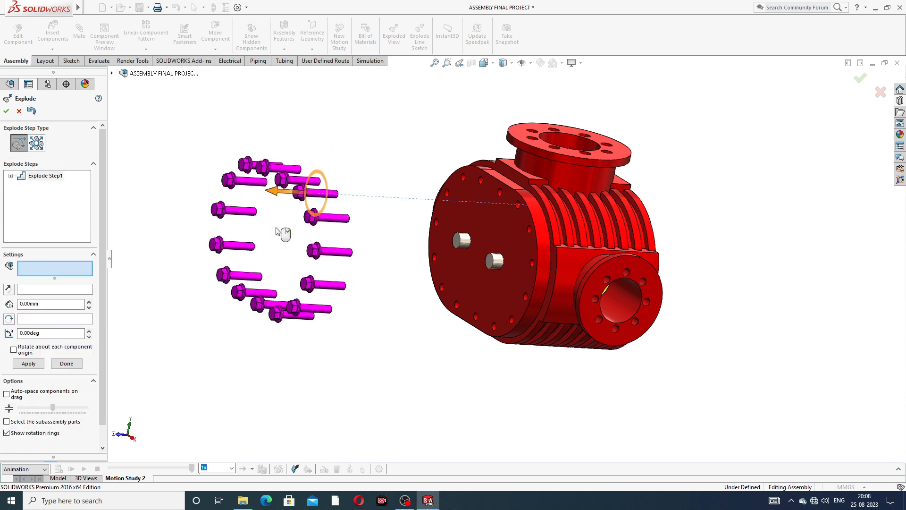
Extend the screws' explode distance along the Z axis to about 412 mm
{"action": "scroll", "coordinate": [412, 219], "scroll_direction": "up", "scroll_amount": 2}
{"action": "middle_click_drag", "start_coordinate": [420, 225], "coordinate": [431, 282]}
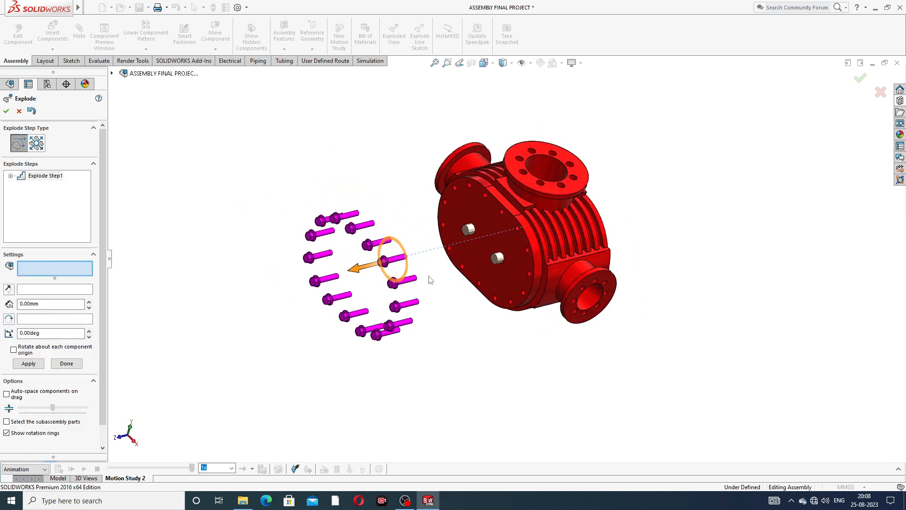
{"action": "left_click_drag", "start_coordinate": [357, 269], "coordinate": [318, 283]}
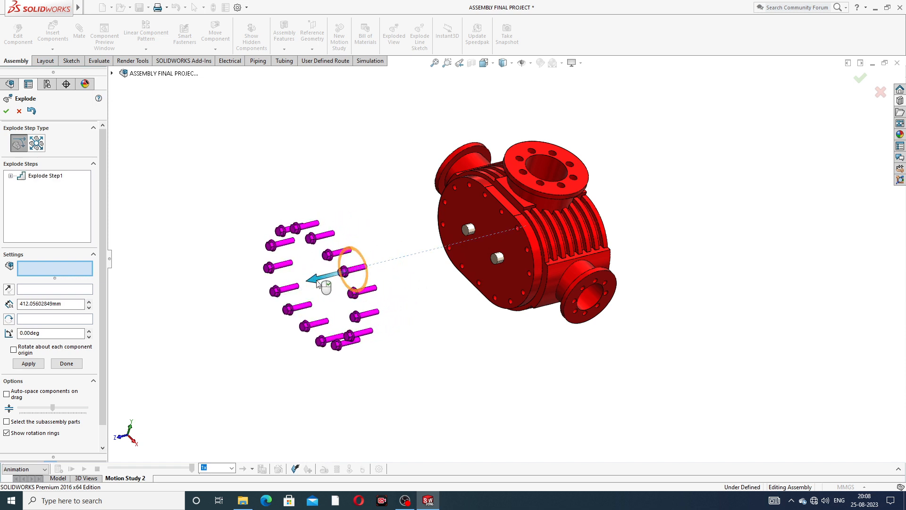
Explode the cover outward along the Z axis, from the housing up to the exploded screws
{"action": "left_click", "coordinate": [489, 213]}
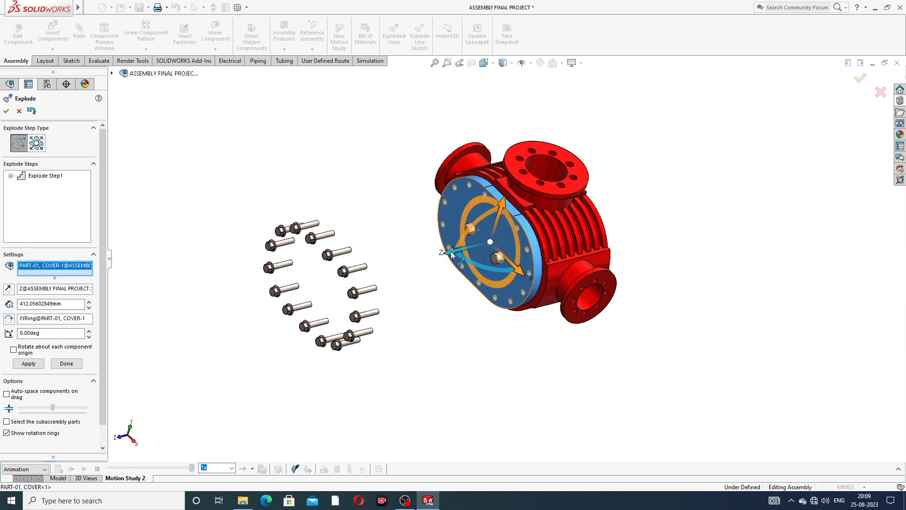
{"action": "left_click_drag", "start_coordinate": [450, 255], "coordinate": [290, 302]}
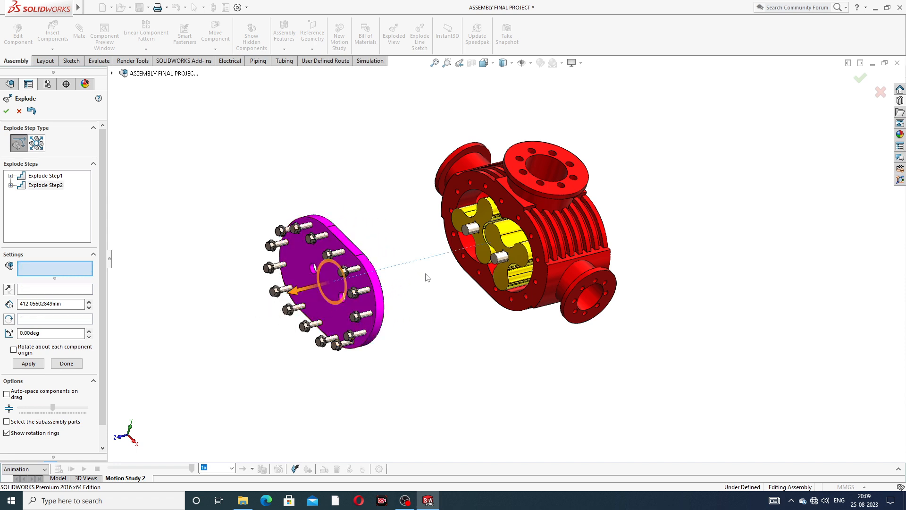
Explode the two impellers one after the other along the Z axis, out of the housing toward the cover
{"action": "scroll", "coordinate": [473, 279], "scroll_direction": "up", "scroll_amount": 2}
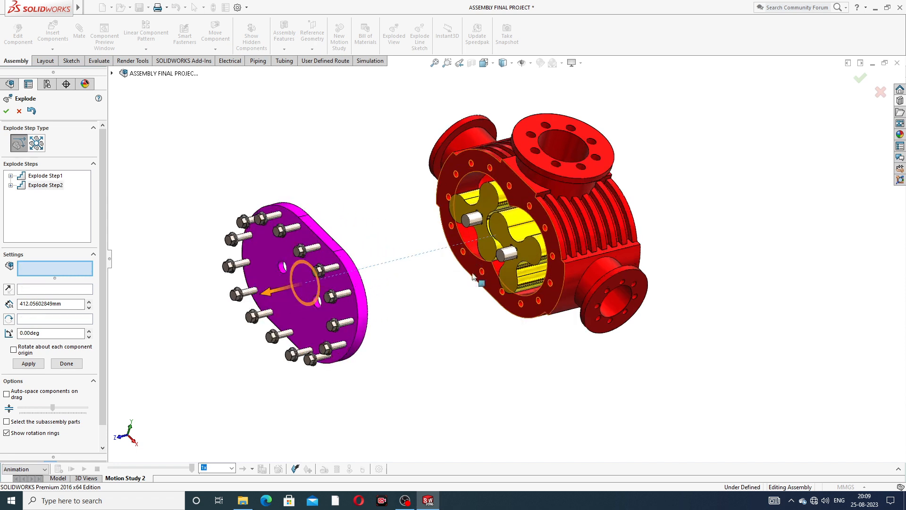
{"action": "left_click", "coordinate": [488, 204]}
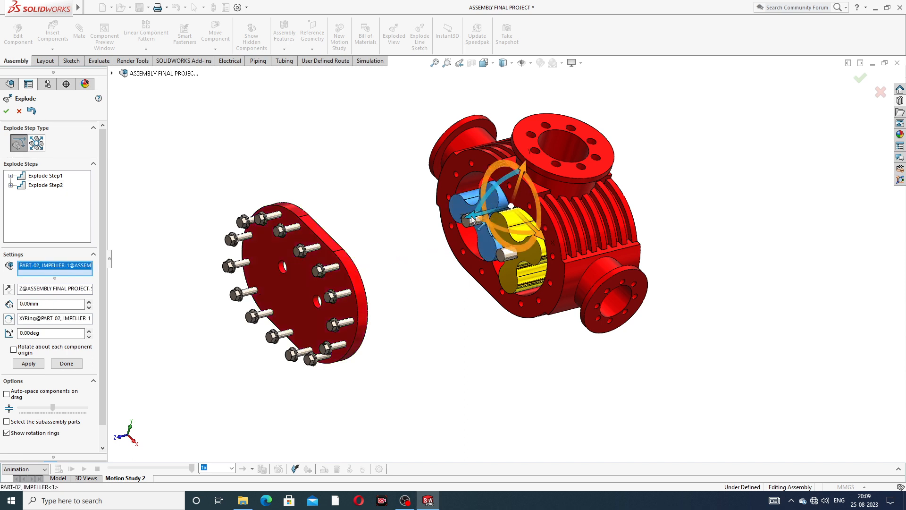
{"action": "left_click_drag", "start_coordinate": [472, 219], "coordinate": [349, 246]}
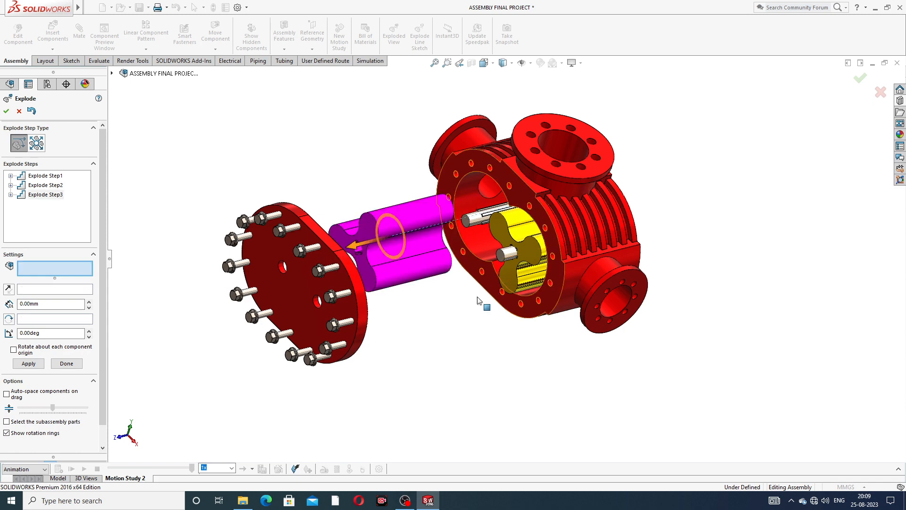
{"action": "mouse_move", "coordinate": [478, 300]}
{"action": "middle_mouse_down"}
{"action": "mouse_move", "coordinate": [461, 318]}
{"action": "mouse_move", "coordinate": [467, 311]}
{"action": "middle_mouse_up"}
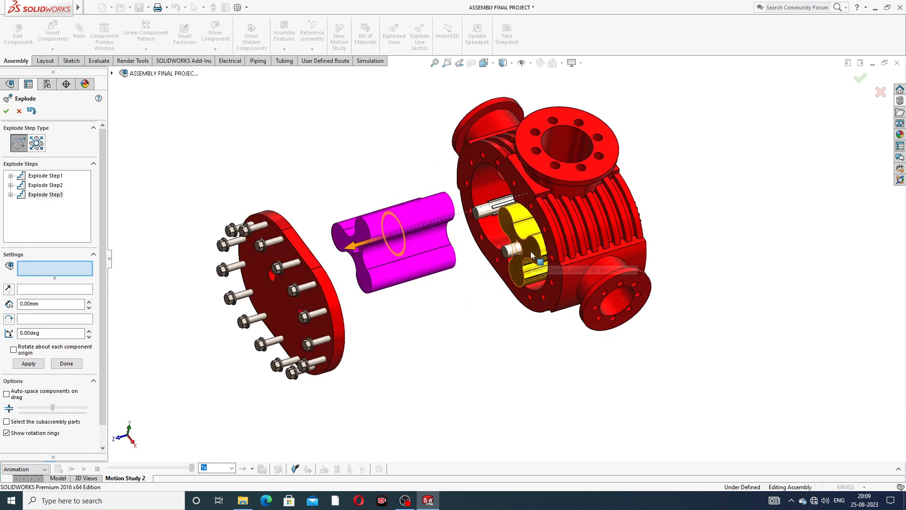
{"action": "left_click", "coordinate": [528, 255]}
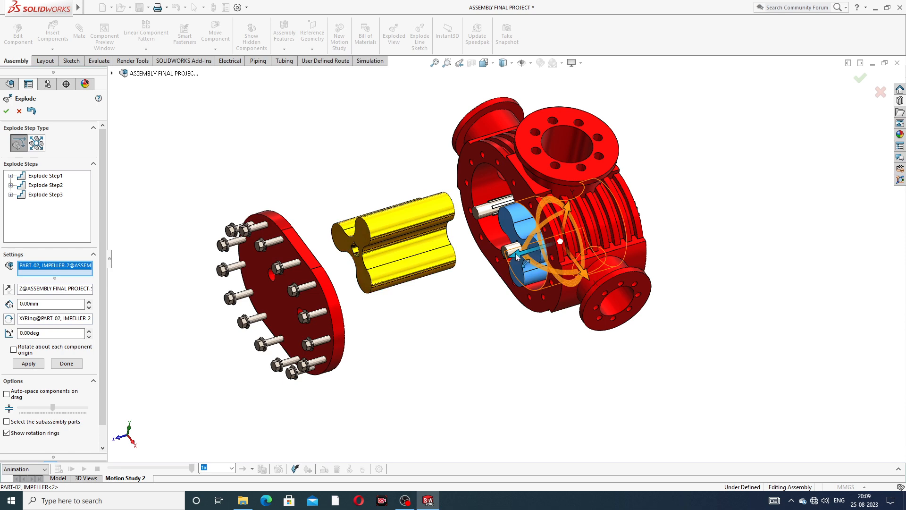
{"action": "left_click_drag", "start_coordinate": [517, 257], "coordinate": [382, 299]}
Explode both spur gears individually along the Z axis, away from the rear of the housing and off the shafts
{"action": "middle_click_drag", "start_coordinate": [672, 190], "coordinate": [635, 163]}
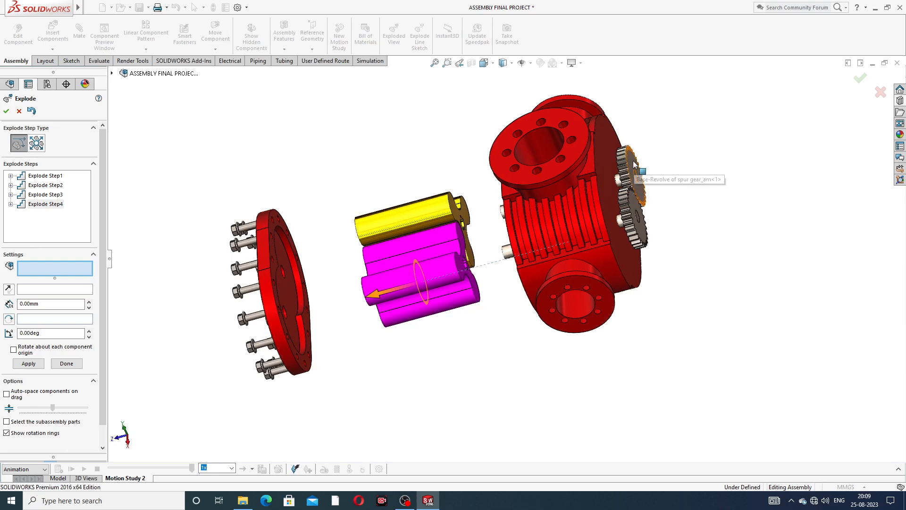
{"action": "left_click", "coordinate": [635, 163]}
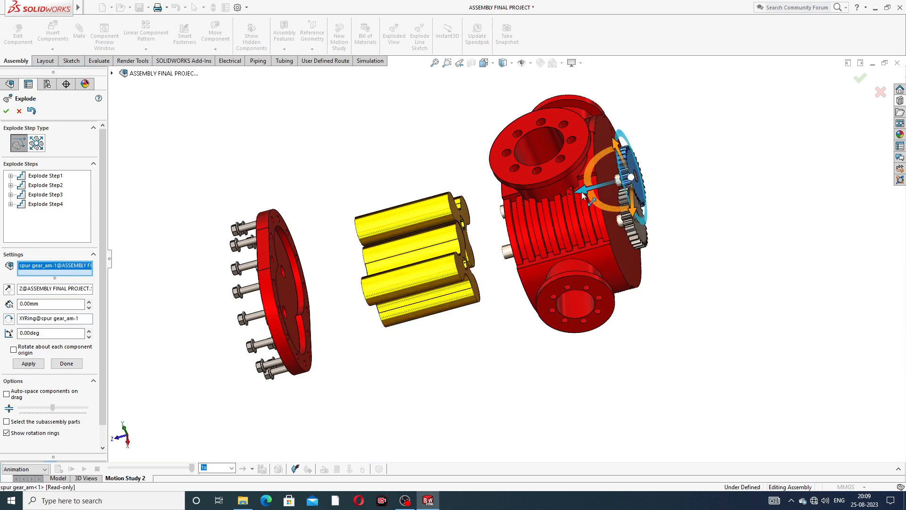
{"action": "left_click_drag", "start_coordinate": [583, 193], "coordinate": [728, 167]}
{"action": "left_click", "coordinate": [636, 208]}
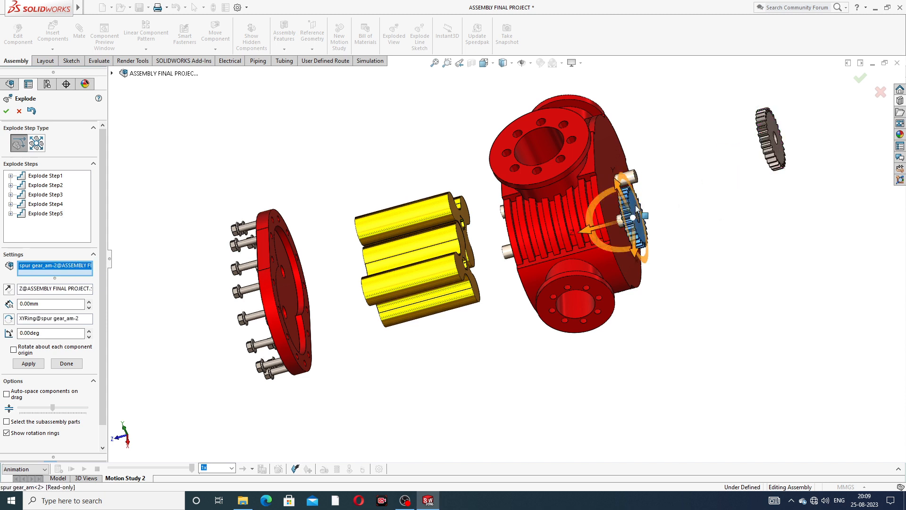
{"action": "left_click_drag", "start_coordinate": [585, 231], "coordinate": [731, 202]}
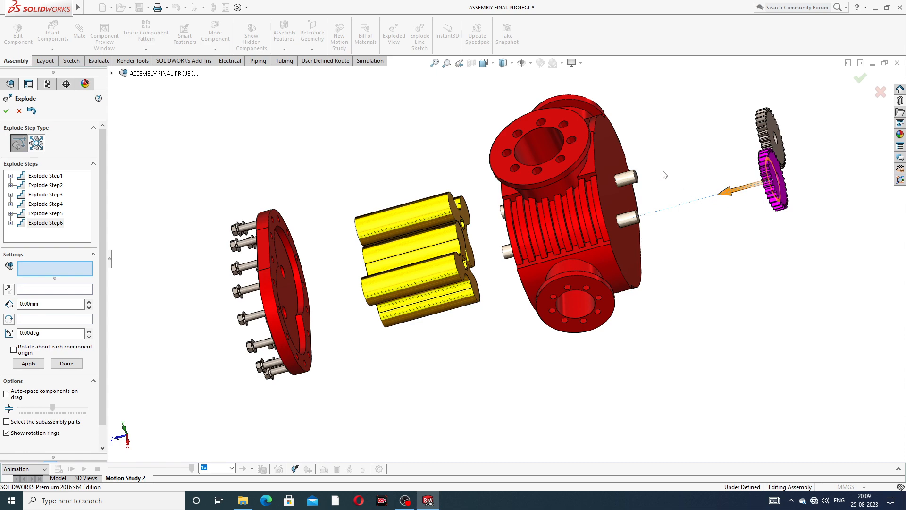
Explode the housing backward along the Z axis until it clears both shafts, and accept the exploded view
{"action": "middle_click_drag", "start_coordinate": [671, 183], "coordinate": [679, 186]}
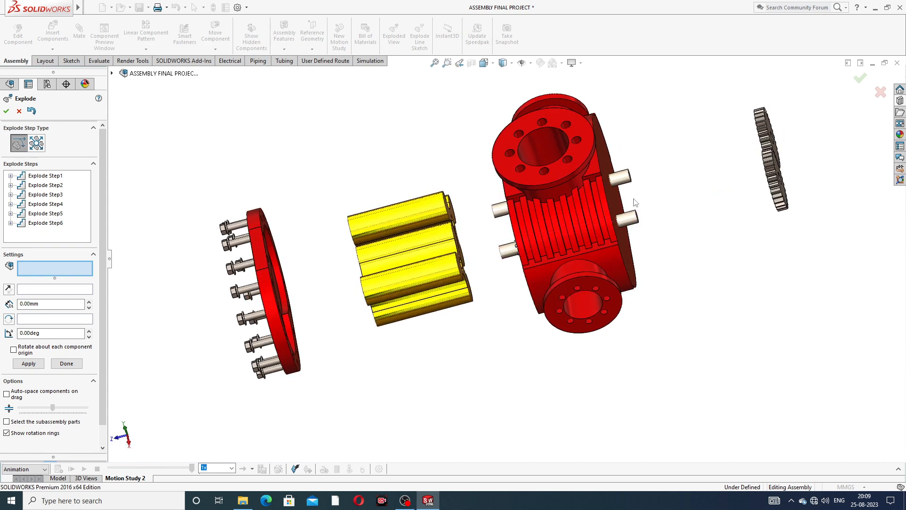
{"action": "left_click", "coordinate": [616, 203]}
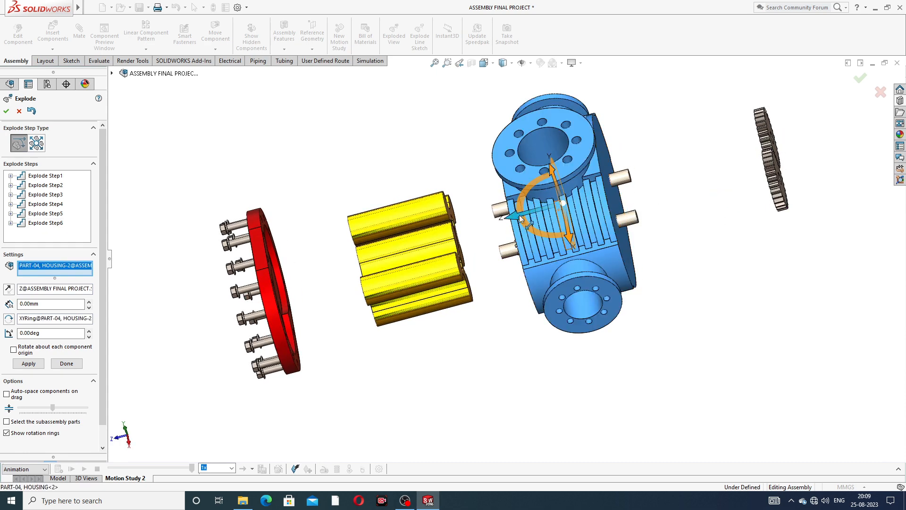
{"action": "left_click_drag", "start_coordinate": [516, 217], "coordinate": [657, 195]}
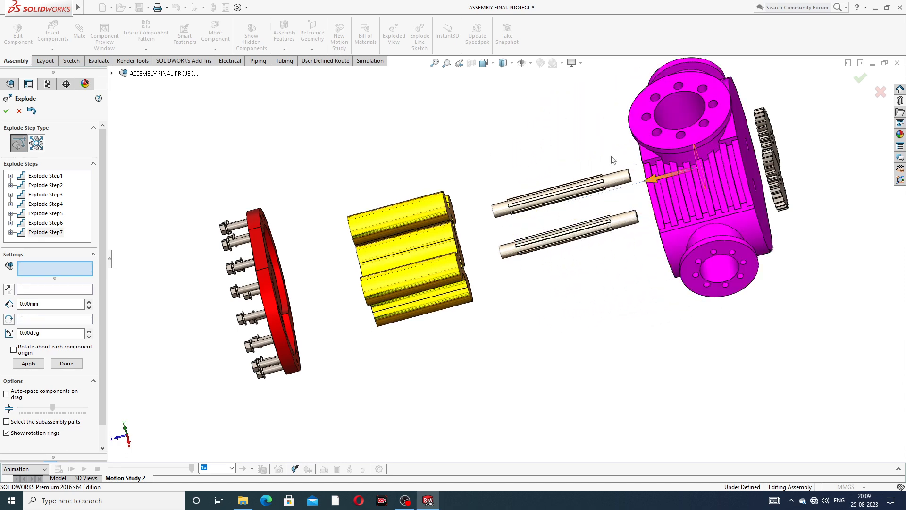
{"action": "middle_click_drag", "start_coordinate": [562, 145], "coordinate": [605, 188]}
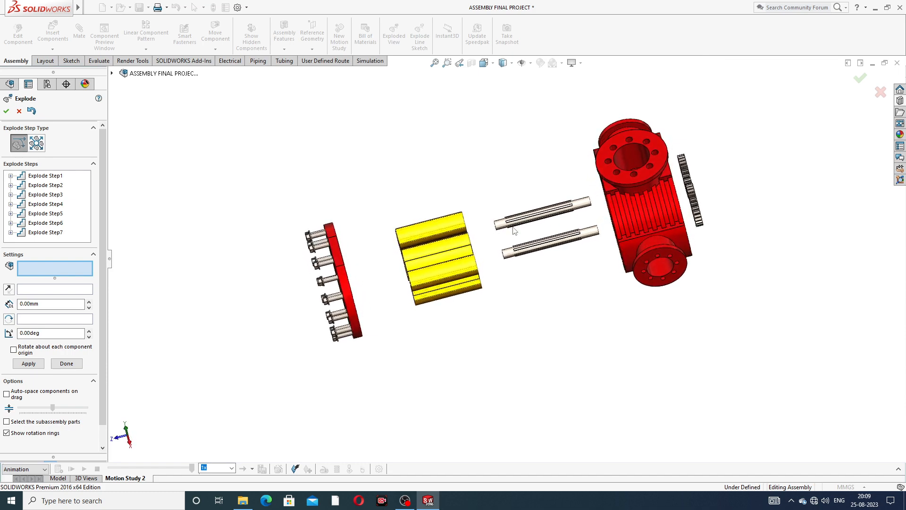
{"action": "left_click", "coordinate": [6, 112]}
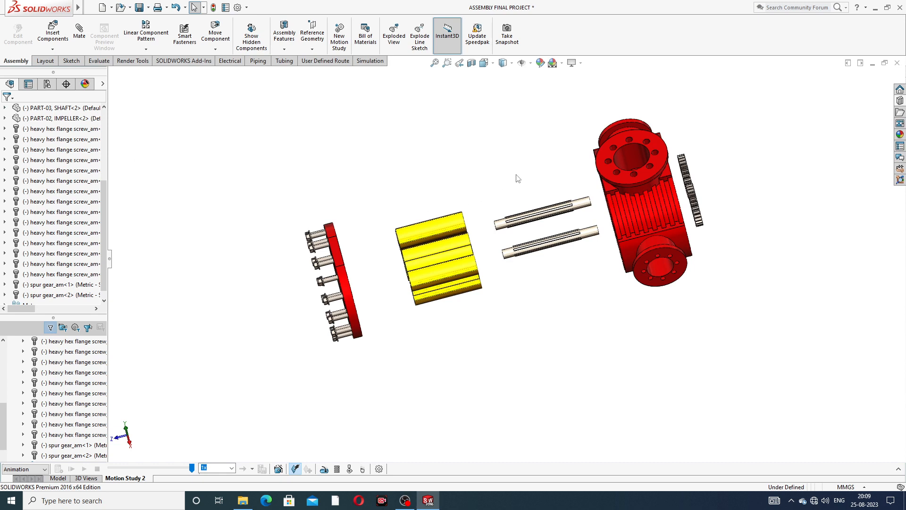
Collapse the exploded view of the top-level assembly ASSEMBLY FINAL PROJECT
{"action": "scroll", "coordinate": [485, 175], "scroll_direction": "up", "scroll_amount": 1}
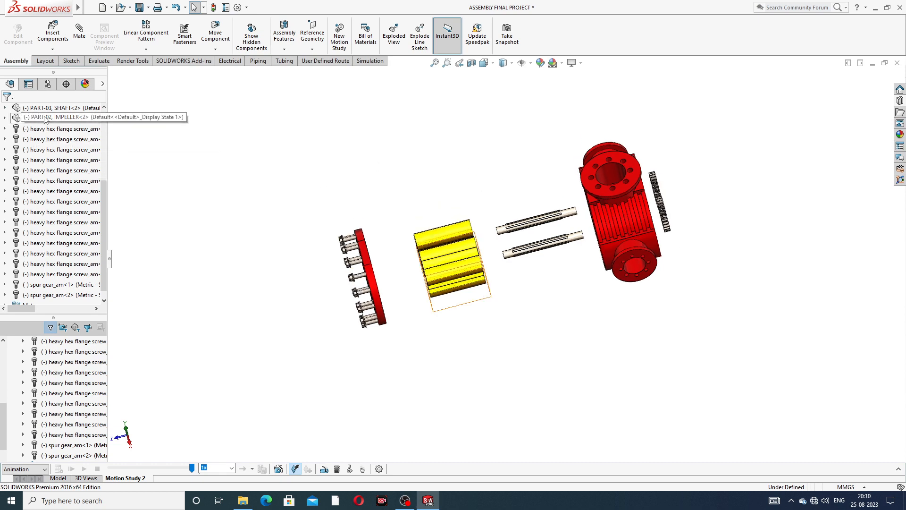
{"action": "left_click_drag", "start_coordinate": [103, 180], "coordinate": [103, 110]}
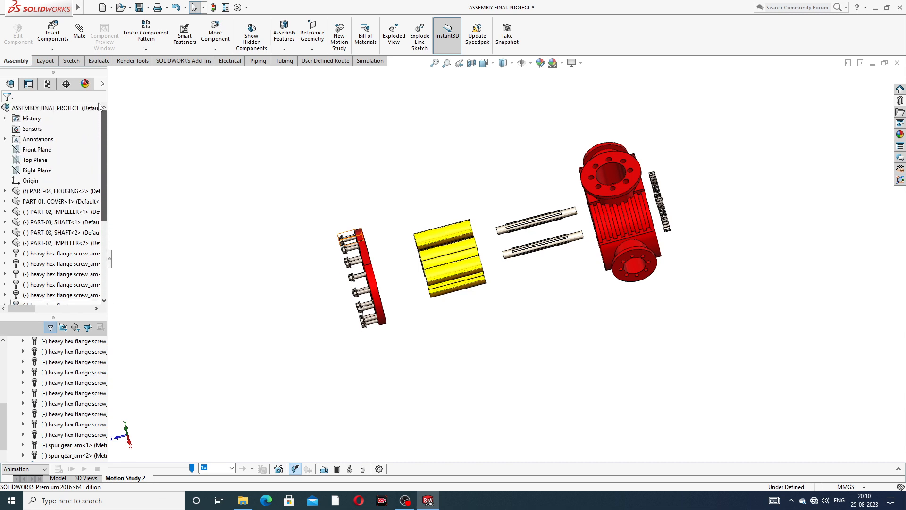
{"action": "left_click", "coordinate": [81, 112]}
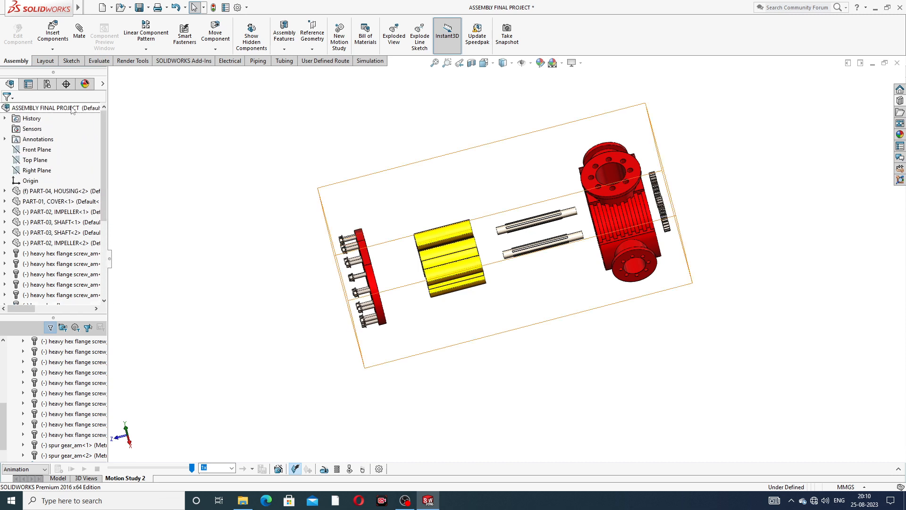
{"action": "right_click", "coordinate": [73, 109]}
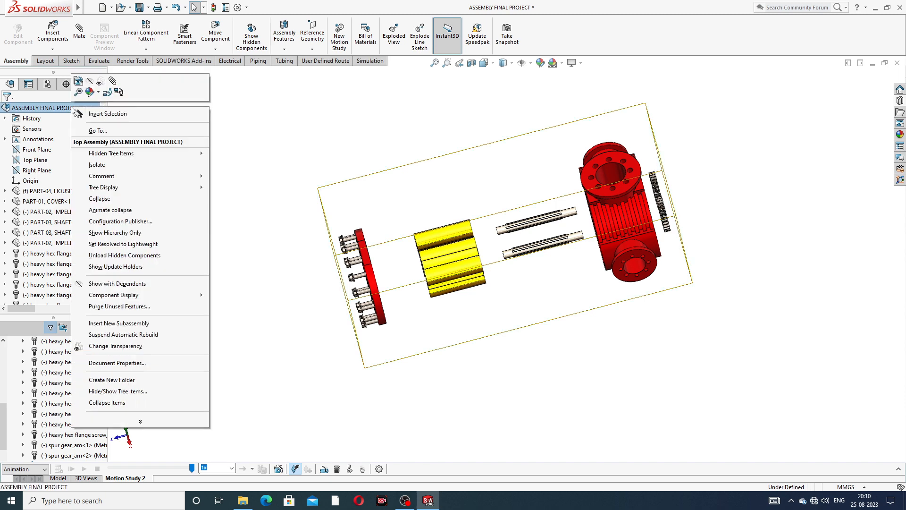
{"action": "left_click", "coordinate": [100, 199]}
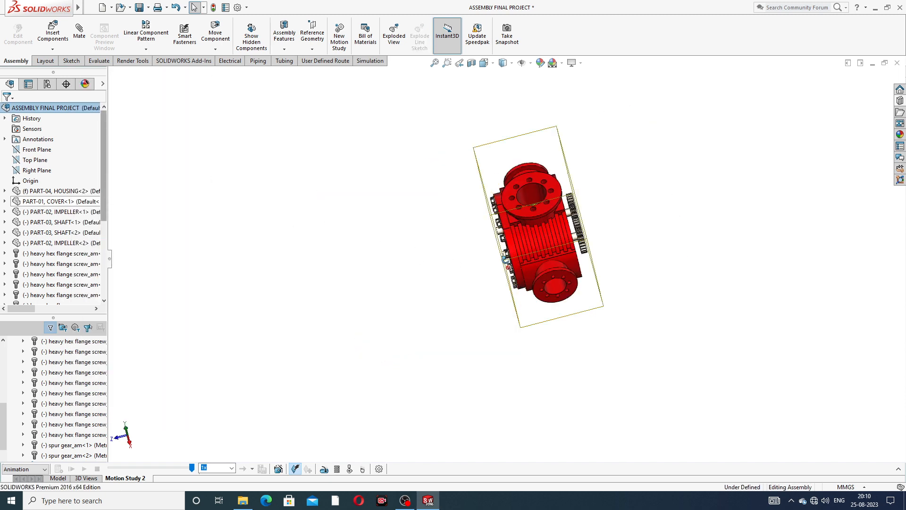
Explode the assembly again to inspect the separated parts, and collapse it back to the assembled state
{"action": "right_click", "coordinate": [53, 110]}
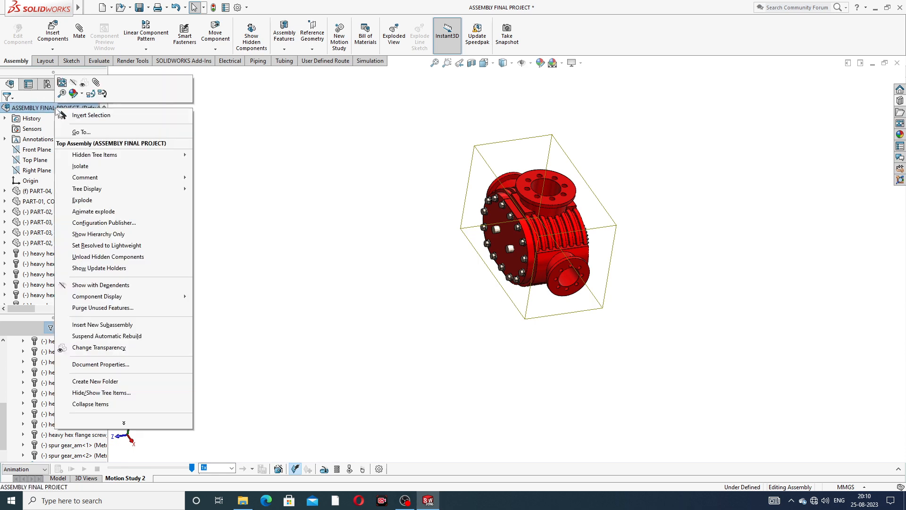
{"action": "left_click", "coordinate": [82, 200]}
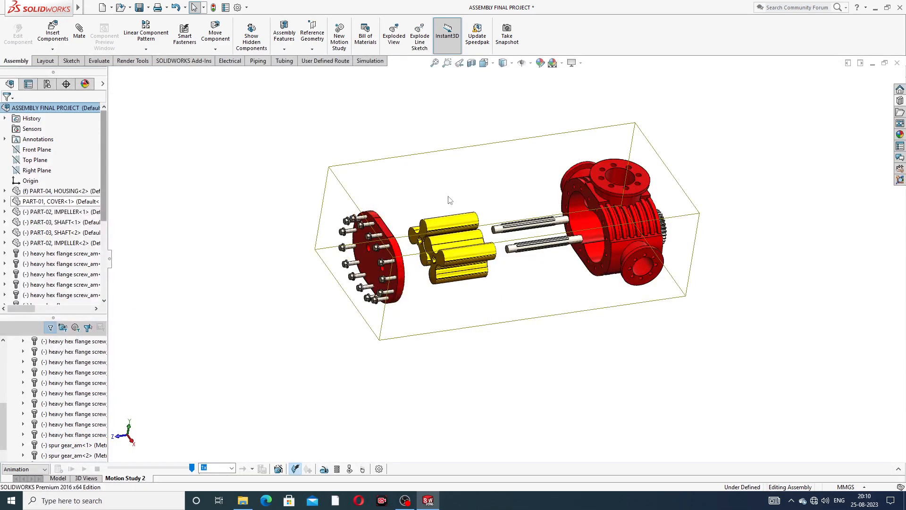
{"action": "scroll", "coordinate": [453, 208], "scroll_direction": "down", "scroll_amount": 2}
{"action": "middle_click_drag", "start_coordinate": [528, 304], "coordinate": [524, 332]}
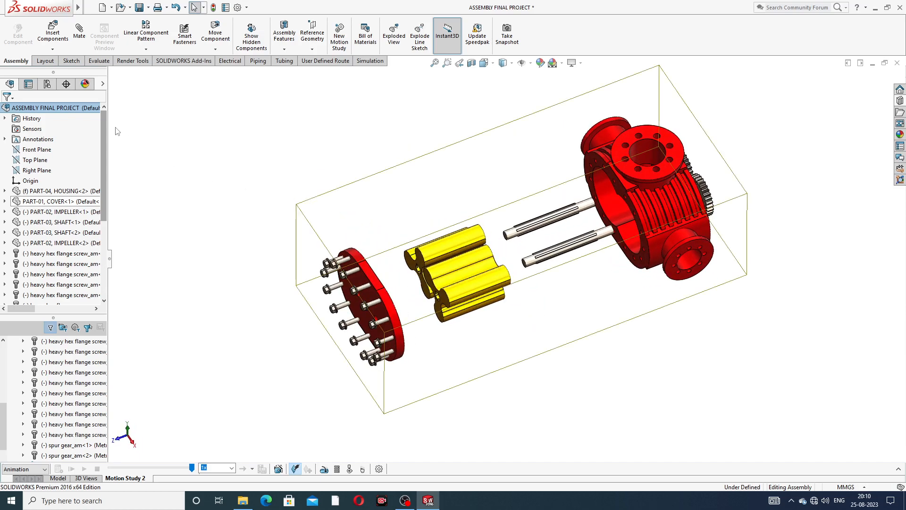
{"action": "right_click", "coordinate": [74, 108]}
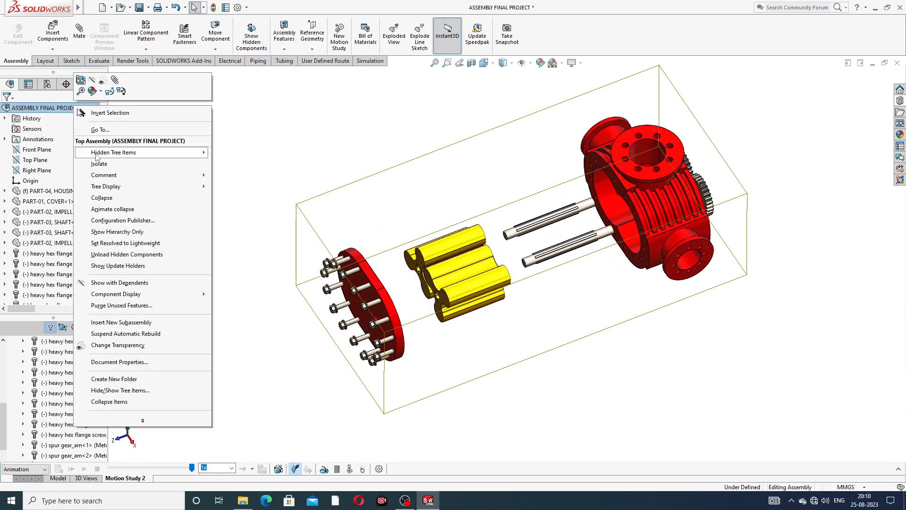
{"action": "left_click", "coordinate": [102, 198]}
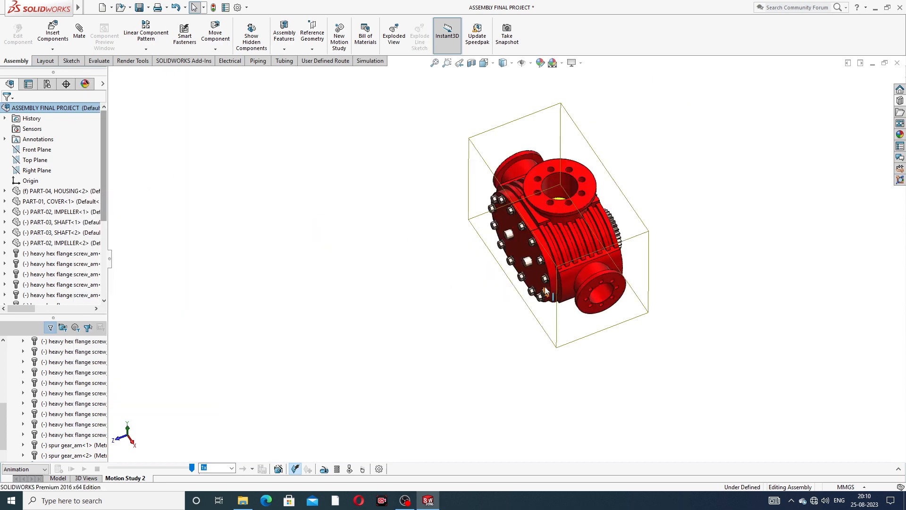
{"action": "scroll", "coordinate": [557, 280], "scroll_direction": "down", "scroll_amount": 2}
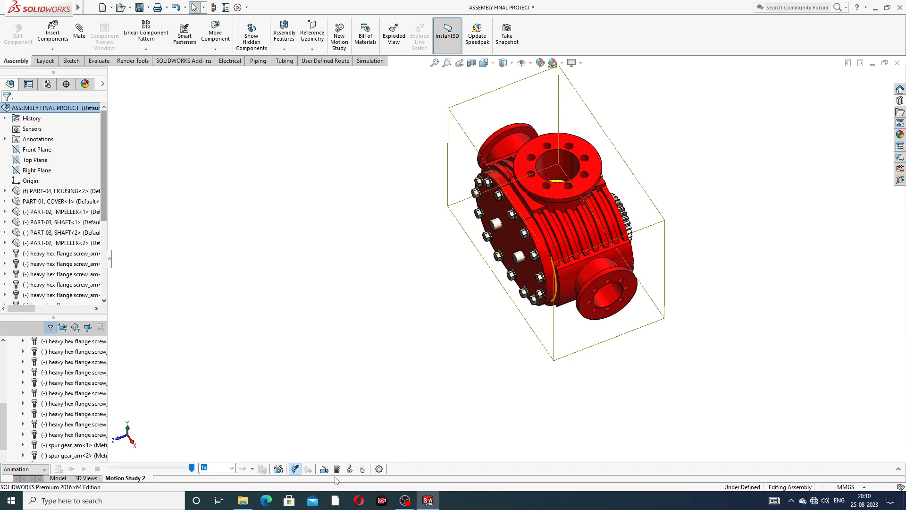
Create and calculate a Rotate model animation about the Y-axis with 1 clockwise rotation, a 6-second duration and start time 0
{"action": "left_click", "coordinate": [279, 468]}
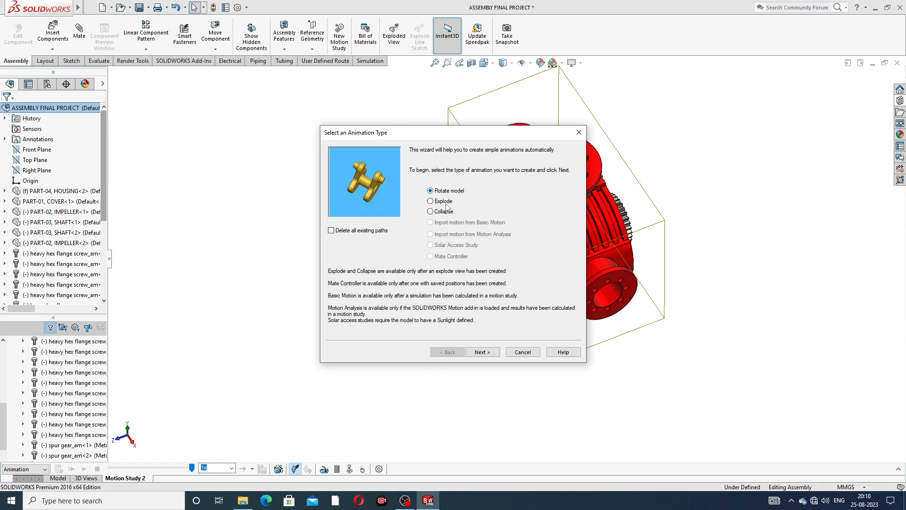
{"action": "left_click", "coordinate": [481, 352]}
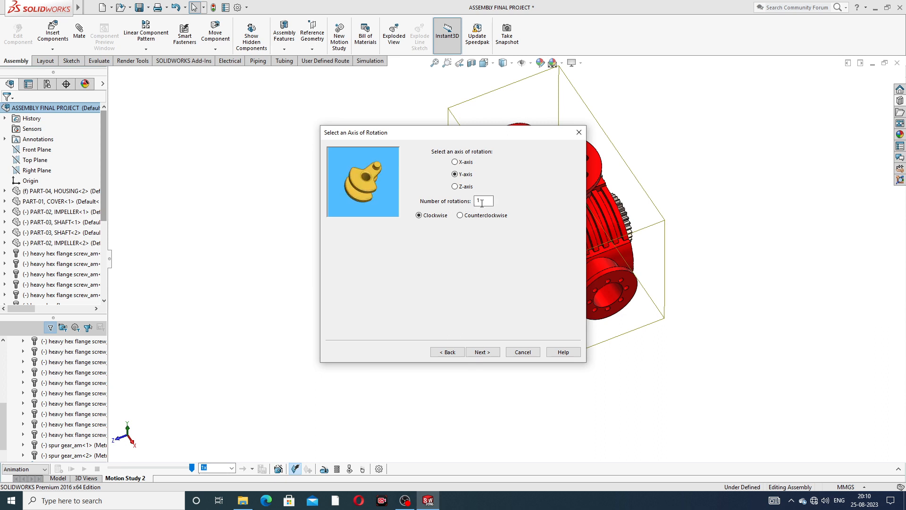
{"action": "left_click", "coordinate": [483, 352]}
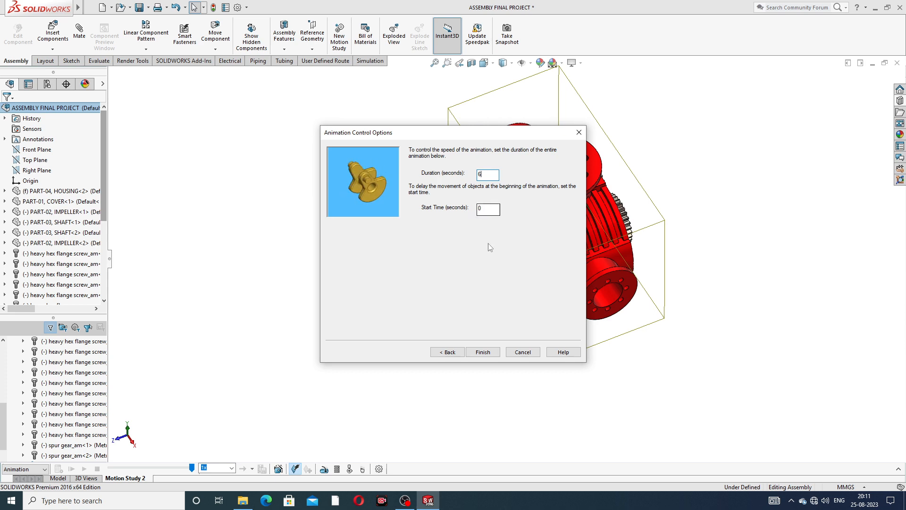
{"action": "left_click", "coordinate": [484, 353]}
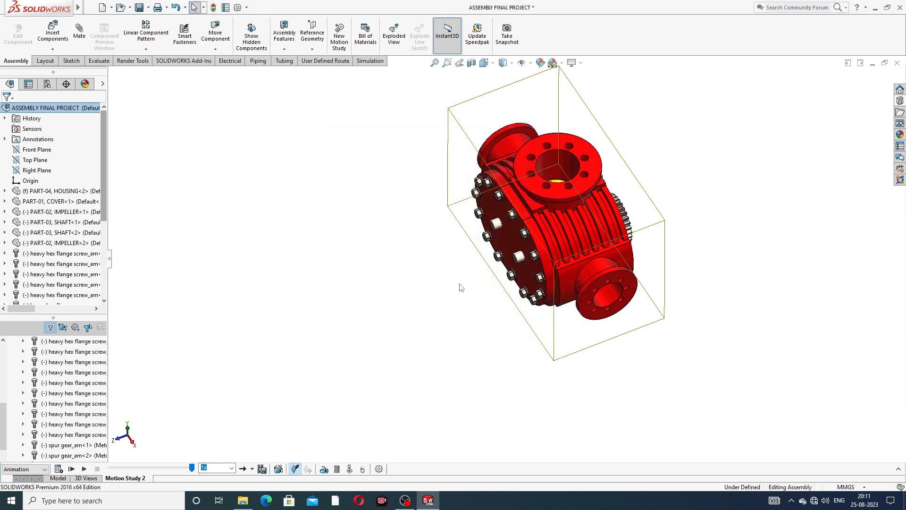
{"action": "left_click", "coordinate": [58, 469]}
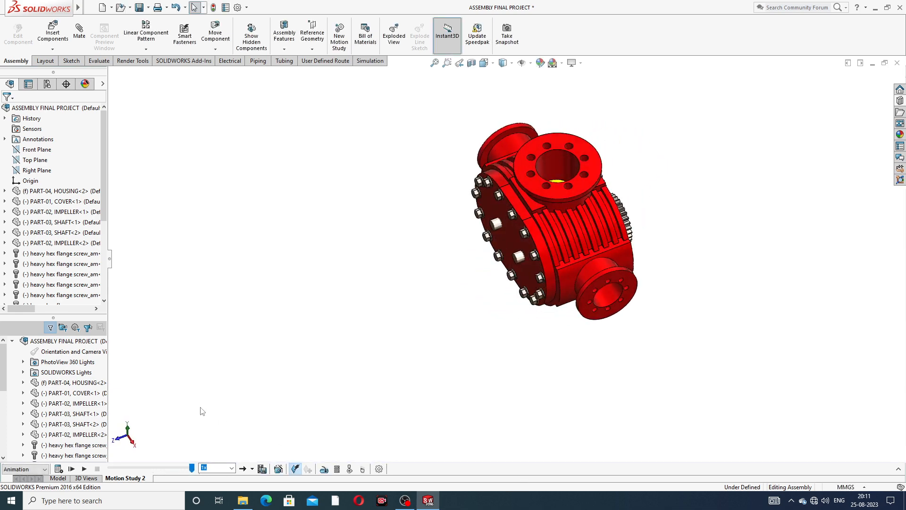
{"action": "left_click", "coordinate": [252, 469]}
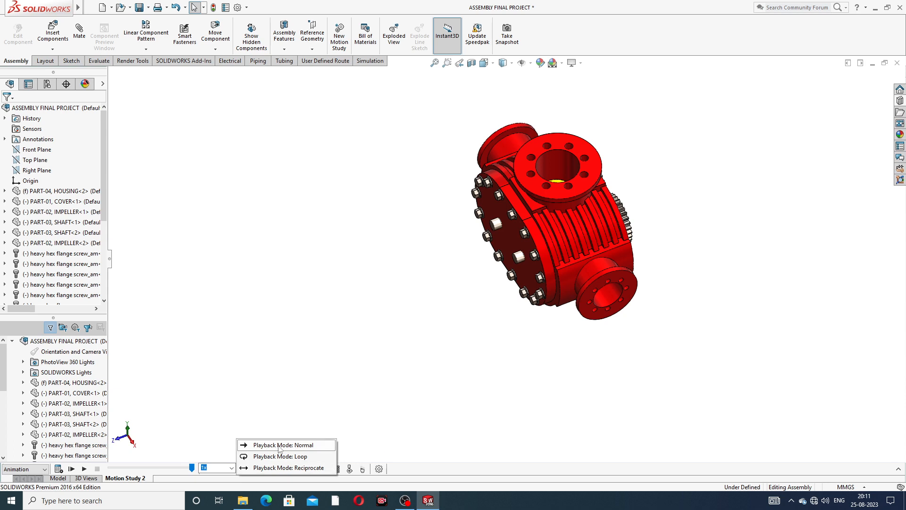
{"action": "left_click", "coordinate": [332, 407]}
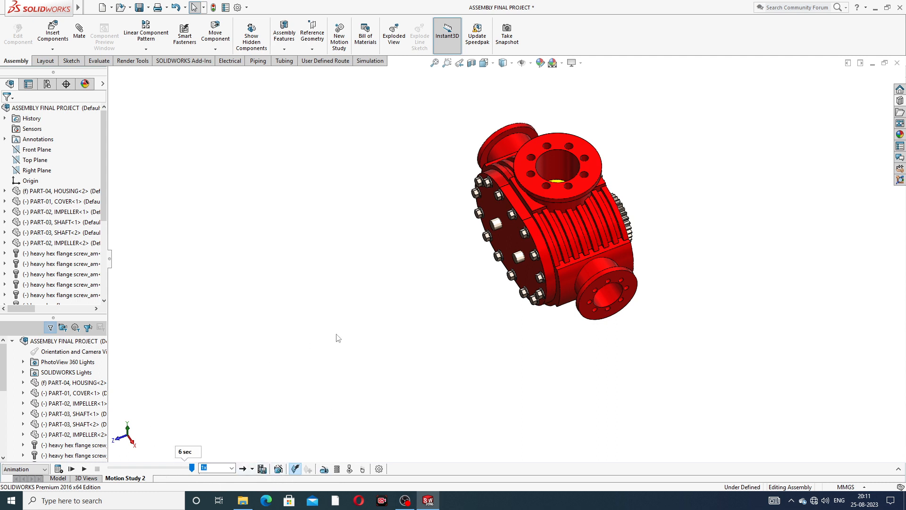
{"action": "scroll", "coordinate": [580, 214], "scroll_direction": "down", "scroll_amount": 2}
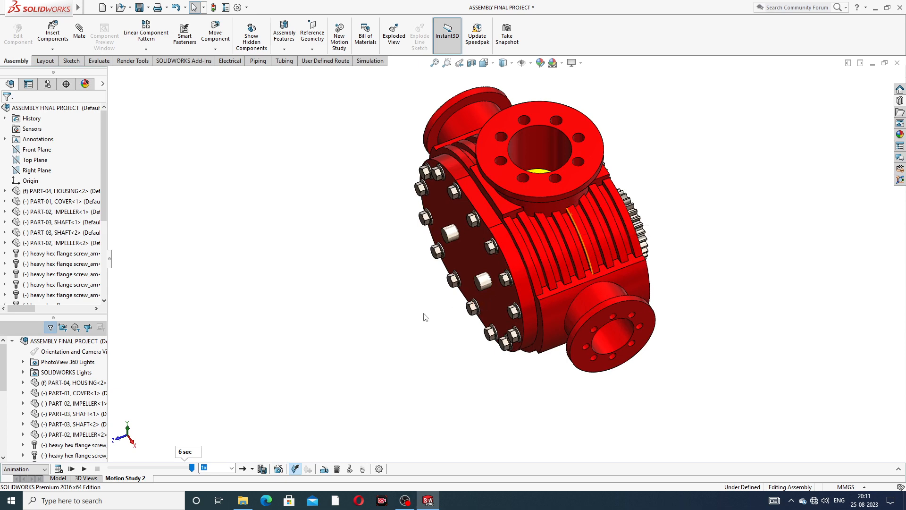
{"action": "scroll", "coordinate": [450, 310], "scroll_direction": "up", "scroll_amount": 2}
{"action": "middle_click_drag", "start_coordinate": [451, 309], "coordinate": [477, 281]}
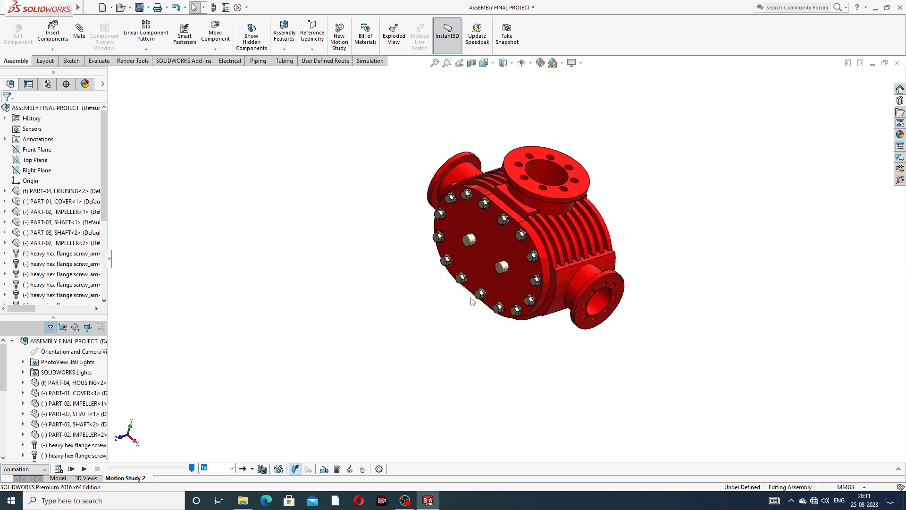
{"action": "scroll", "coordinate": [471, 298], "scroll_direction": "down", "scroll_amount": 1}
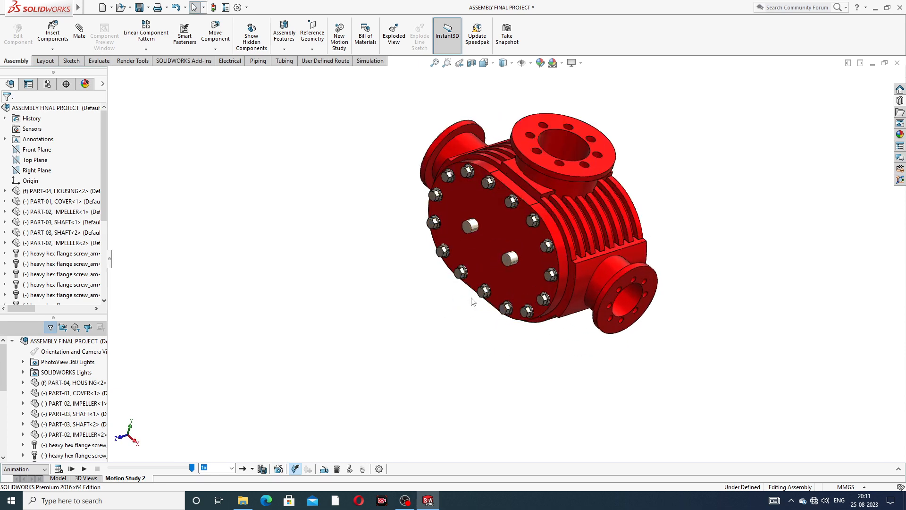
Add an Explode animation to the motion study with an 11-second duration and a start time of 6 seconds
{"action": "left_click", "coordinate": [279, 471]}
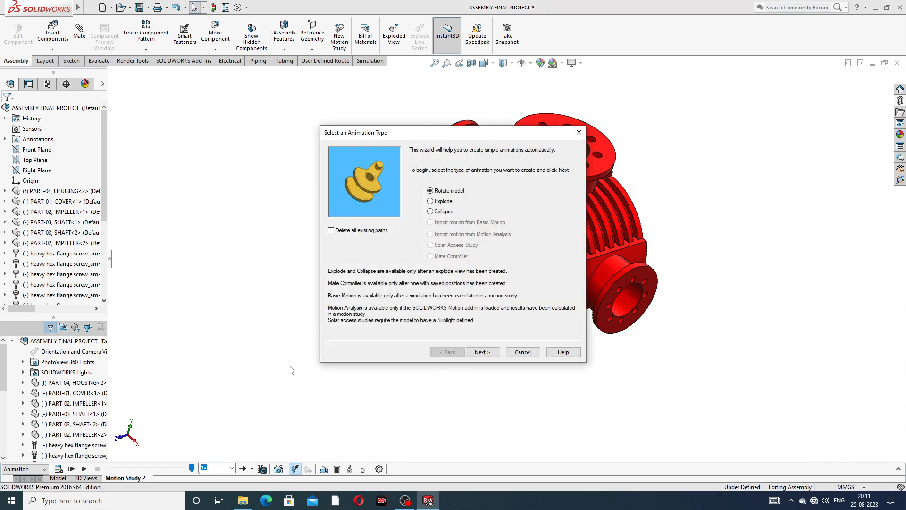
{"action": "left_click", "coordinate": [449, 206]}
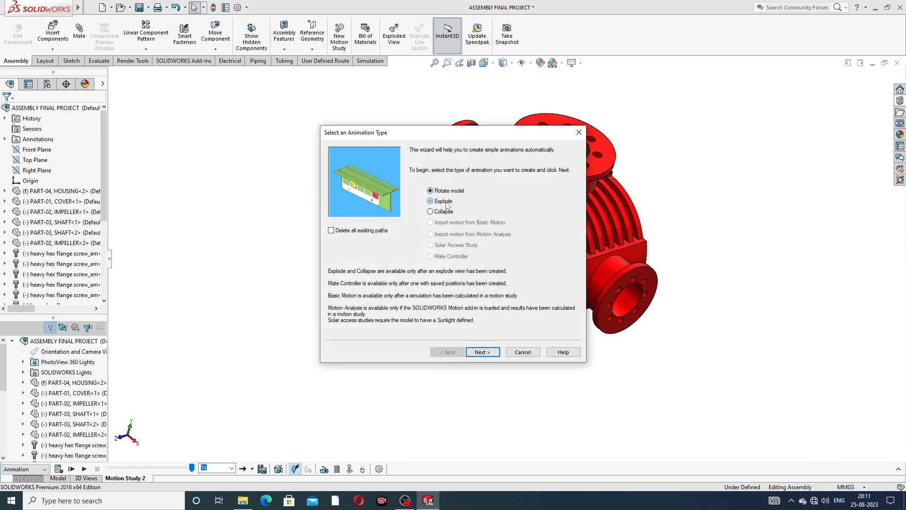
{"action": "left_click", "coordinate": [481, 352]}
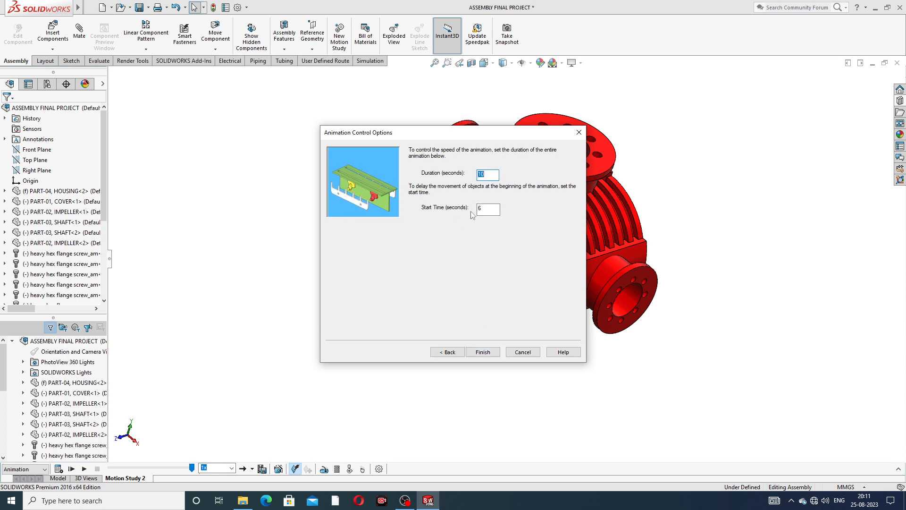
{"action": "left_click", "coordinate": [486, 174]}
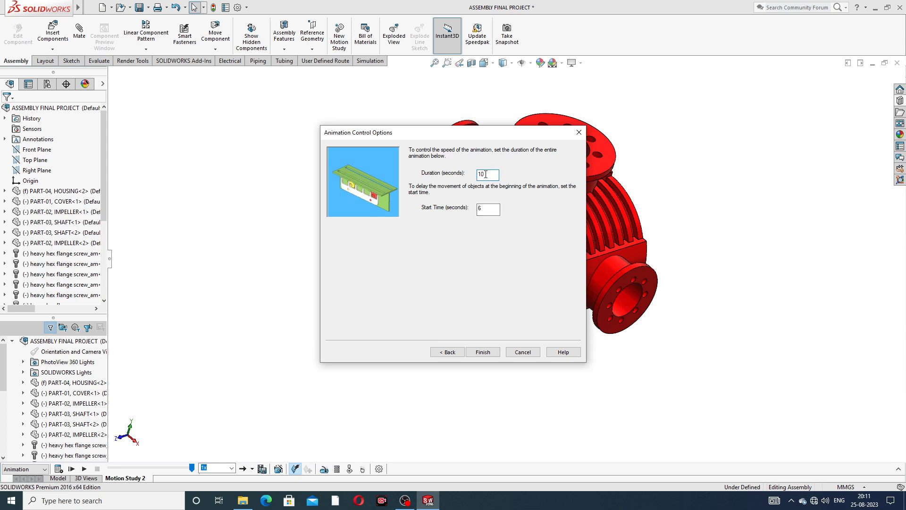
{"action": "type", "text": "1"}
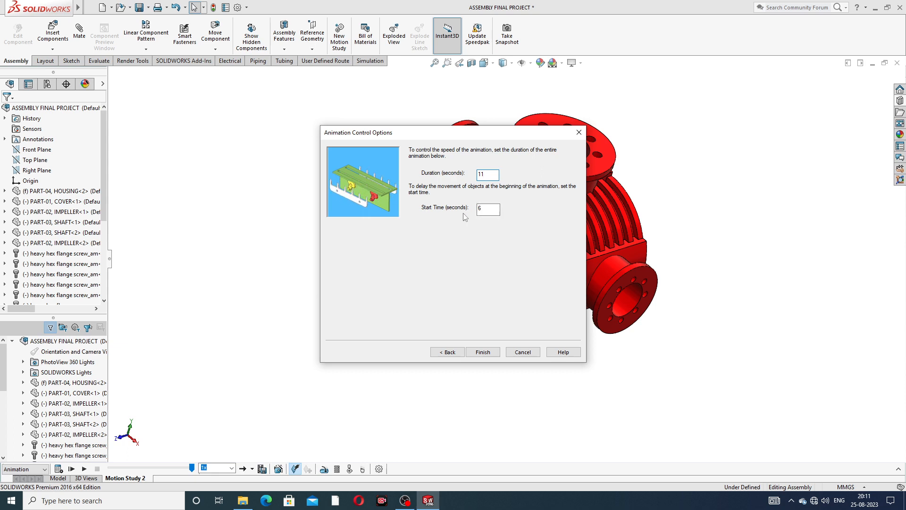
{"action": "left_click", "coordinate": [483, 352]}
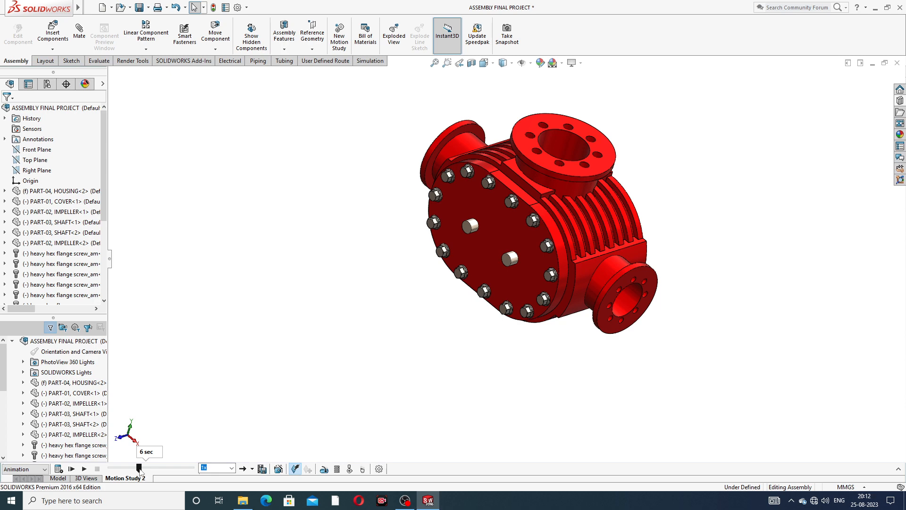
Add a Collapse animation with an 11-second duration and a start time of 17 seconds, and calculate the motion study
{"action": "left_click", "coordinate": [279, 469]}
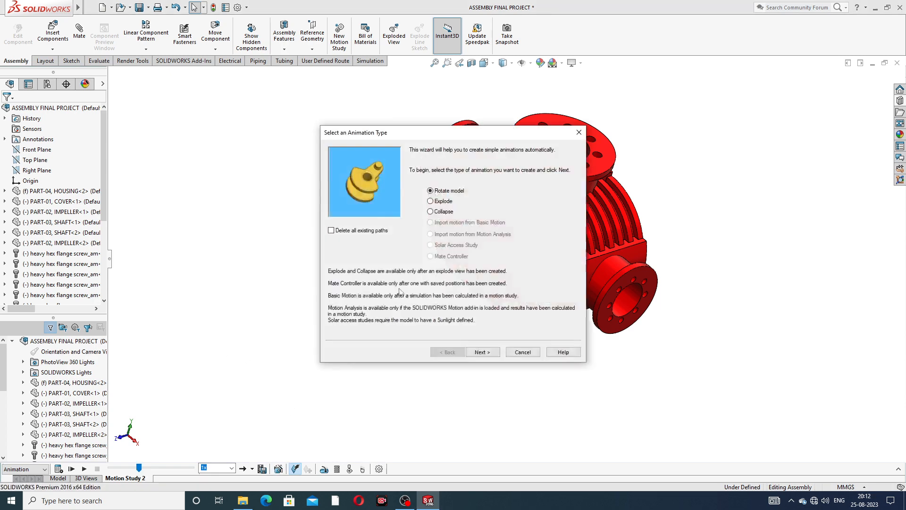
{"action": "left_click", "coordinate": [442, 214]}
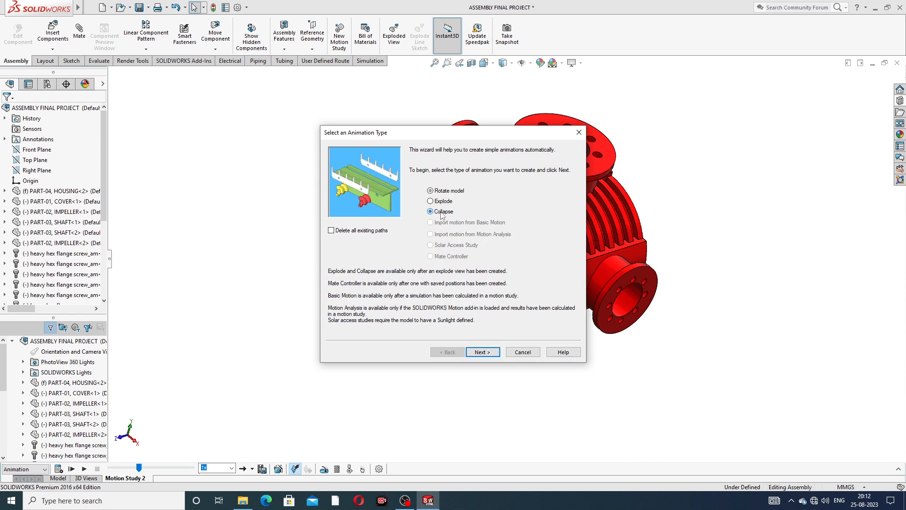
{"action": "left_click", "coordinate": [478, 352]}
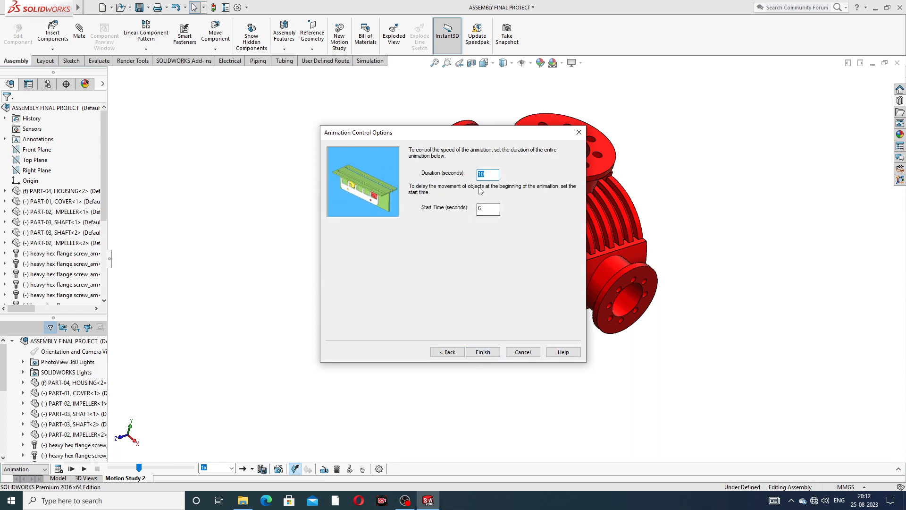
{"action": "type", "text": "11"}
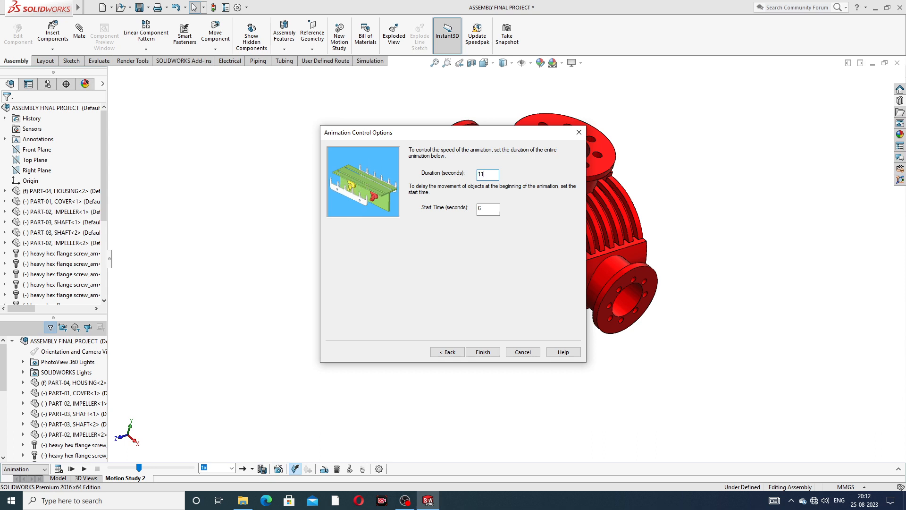
{"action": "double_click", "coordinate": [487, 208]}
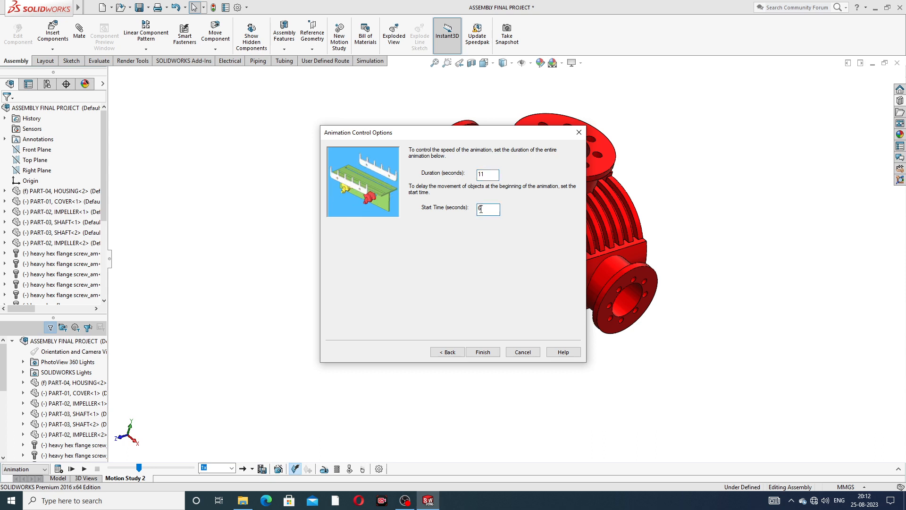
{"action": "type", "text": "1"}
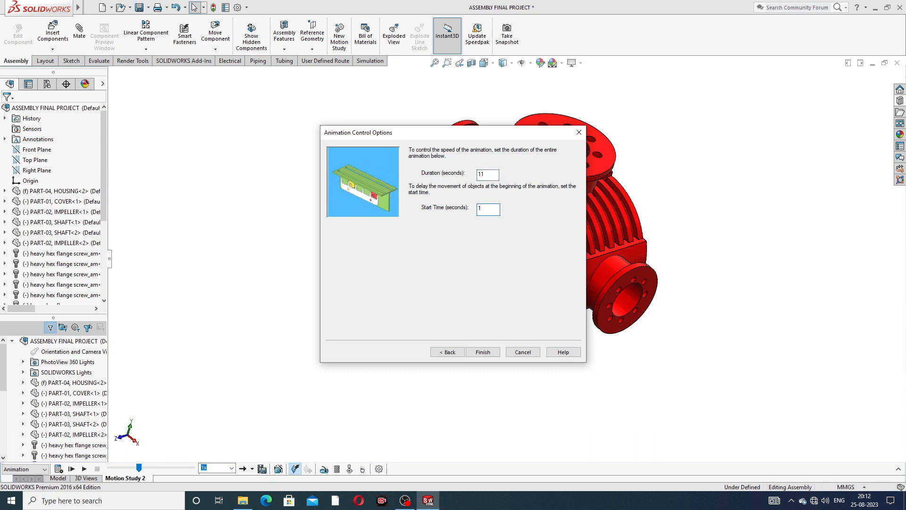
{"action": "type", "text": "7"}
{"action": "left_click", "coordinate": [480, 353]}
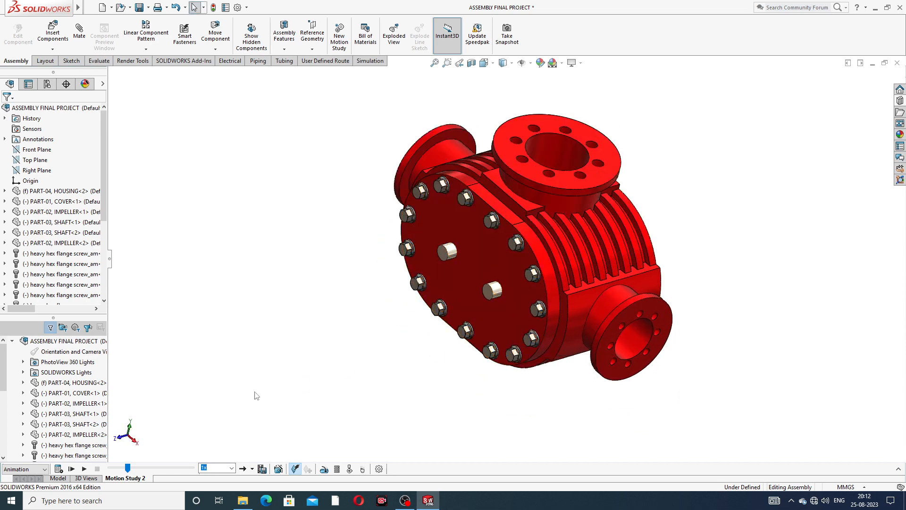
{"action": "left_click", "coordinate": [58, 469]}
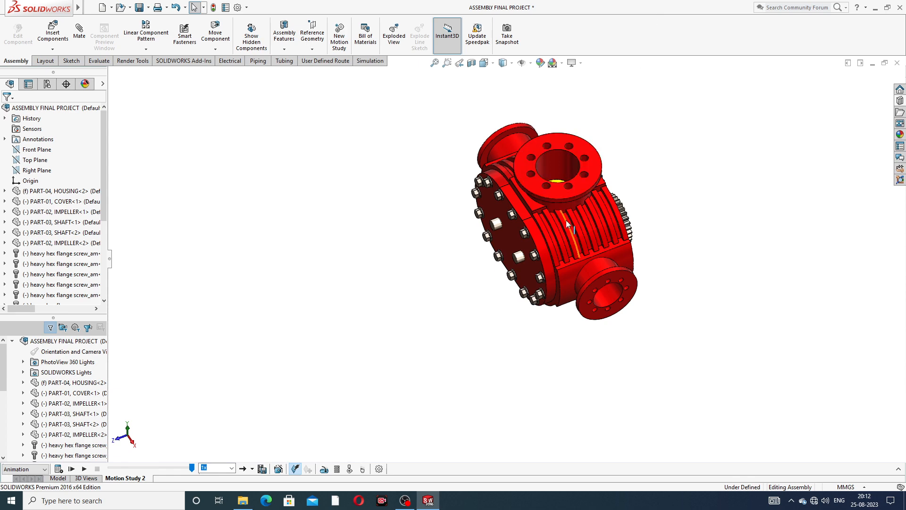
Add a constant-speed rotary motor of 20 RPM to the protruding cylindrical face of PART-03, SHAFT<1>
{"action": "scroll", "coordinate": [573, 194], "scroll_direction": "down", "scroll_amount": 3}
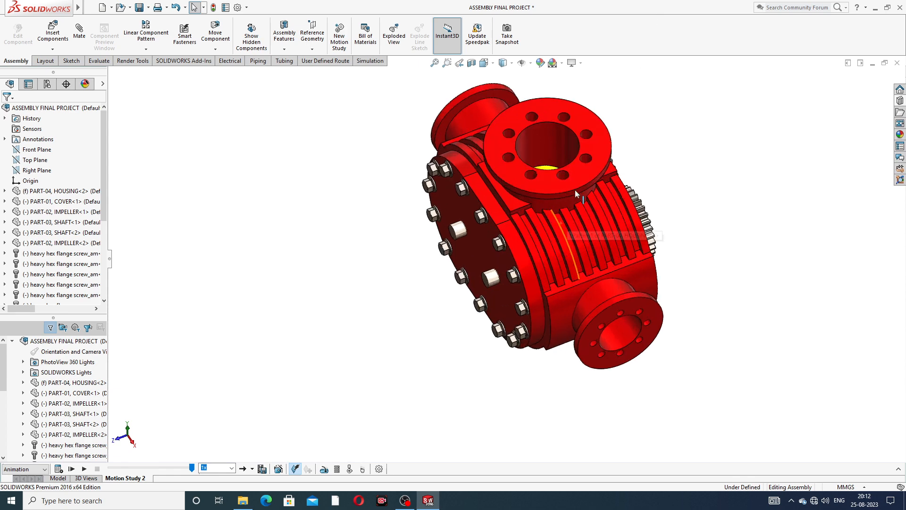
{"action": "left_click", "coordinate": [324, 469]}
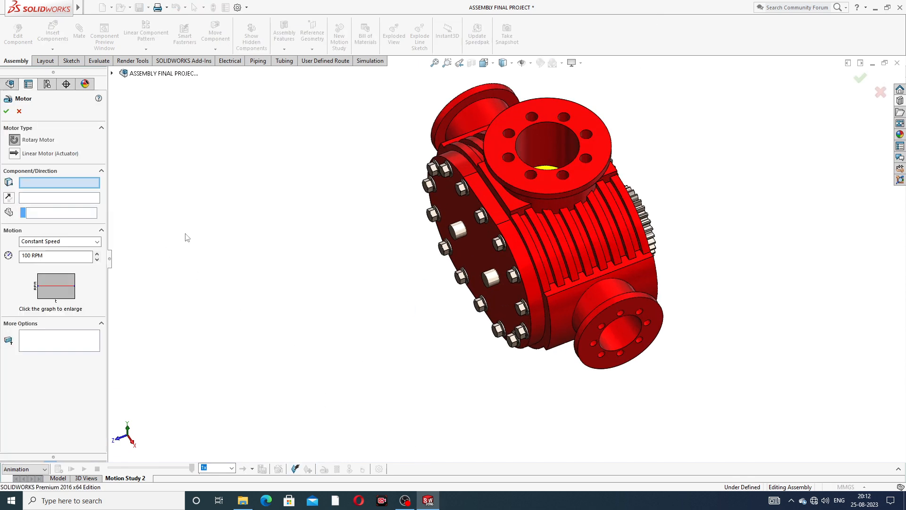
{"action": "middle_click_drag", "start_coordinate": [315, 203], "coordinate": [326, 174]}
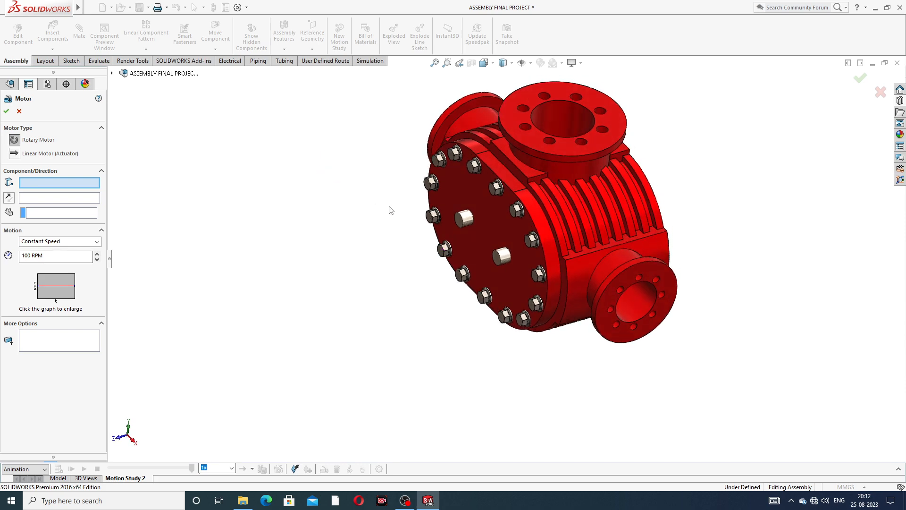
{"action": "scroll", "coordinate": [439, 218], "scroll_direction": "down", "scroll_amount": 2}
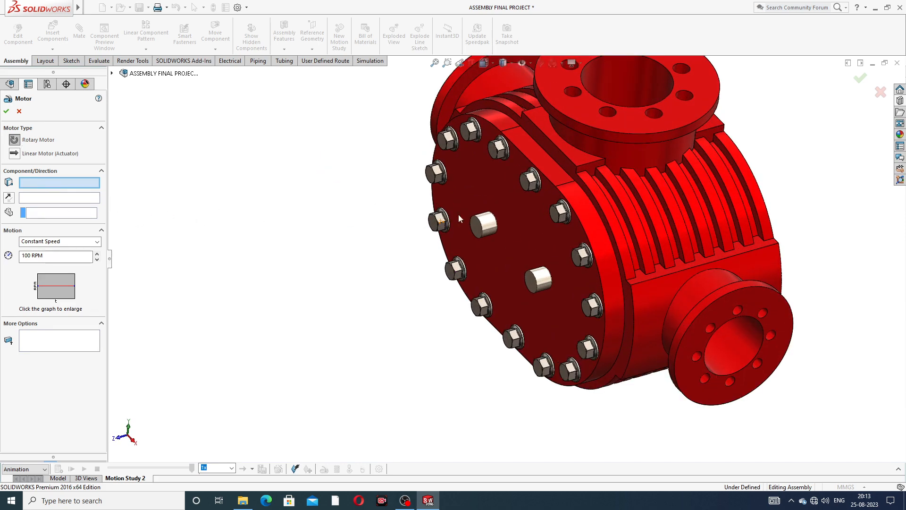
{"action": "scroll", "coordinate": [491, 227], "scroll_direction": "down", "scroll_amount": 2}
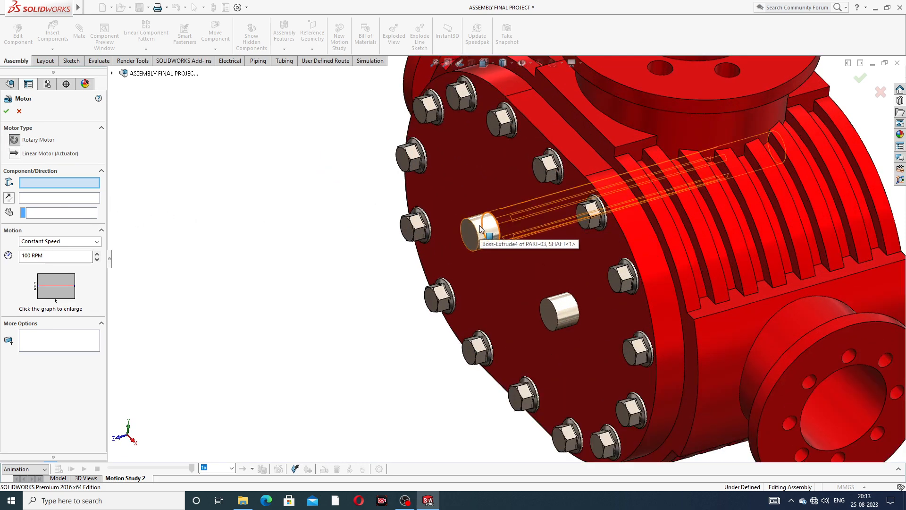
{"action": "left_click", "coordinate": [481, 229]}
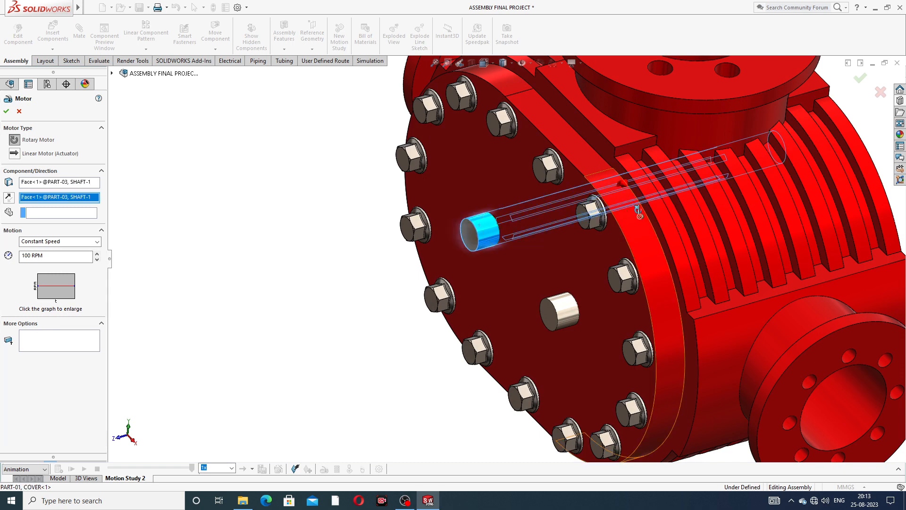
{"action": "middle_click_drag", "start_coordinate": [638, 211], "coordinate": [655, 197]}
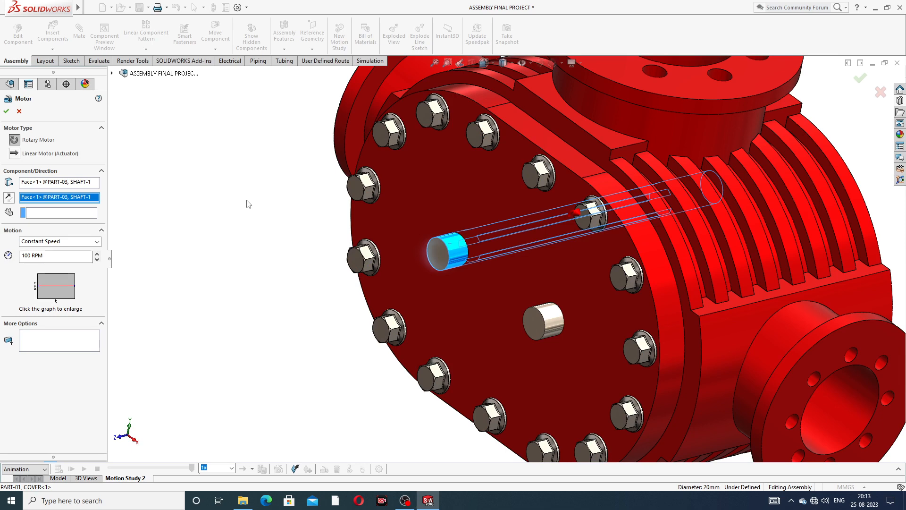
{"action": "double_click", "coordinate": [29, 256]}
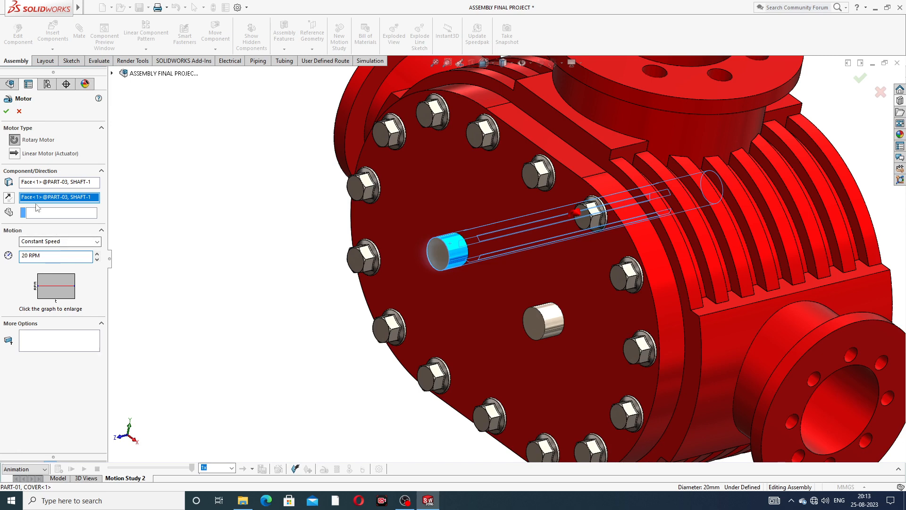
{"action": "left_click", "coordinate": [7, 112]}
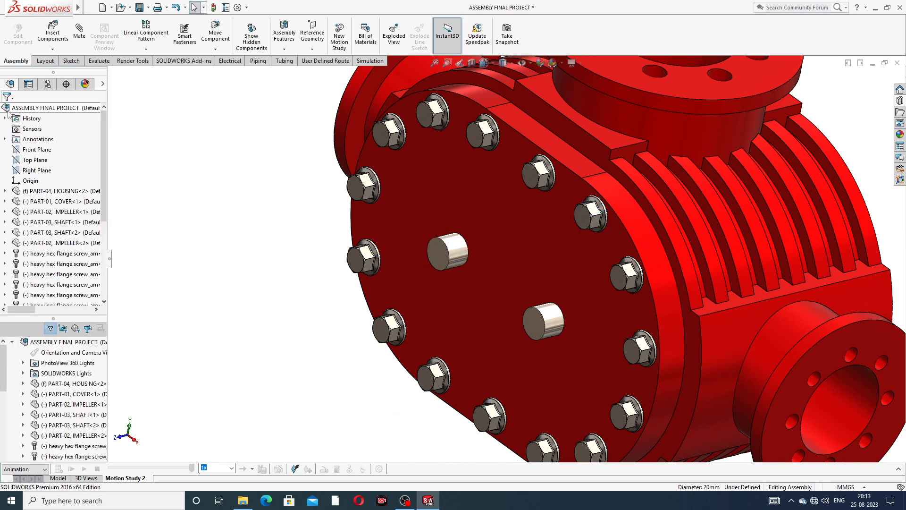
{"action": "key", "text": "f"}
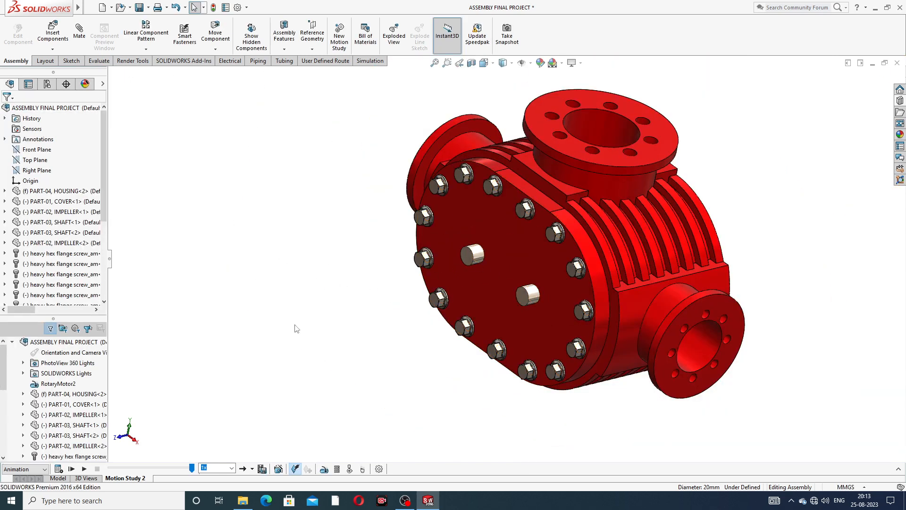
Recalculate the motion study with the rotary motor included, and play the complete animation from the start
{"action": "left_click", "coordinate": [59, 470]}
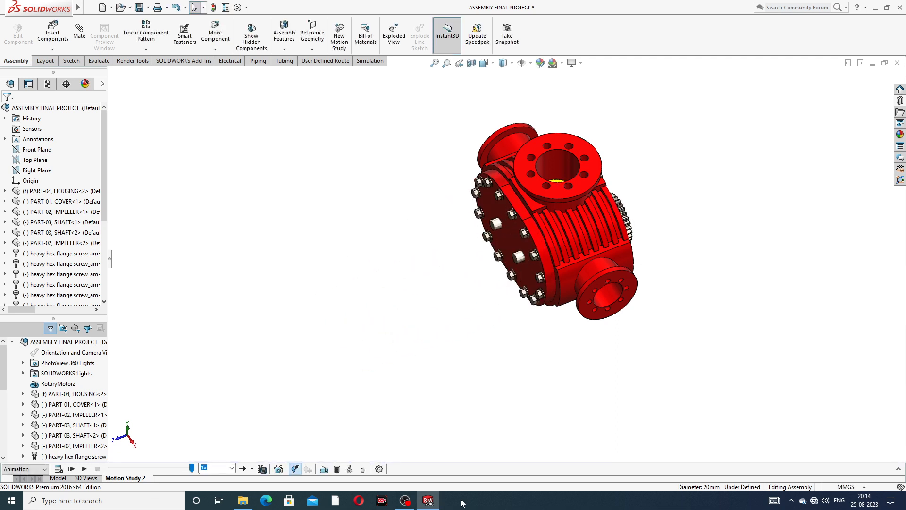
{"action": "scroll", "coordinate": [571, 134], "scroll_direction": "down", "scroll_amount": 3}
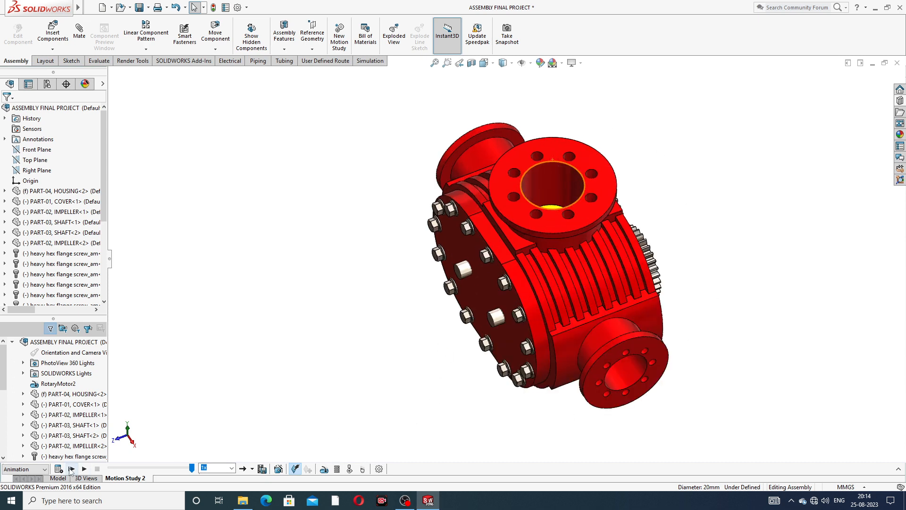
{"action": "left_click", "coordinate": [72, 469]}
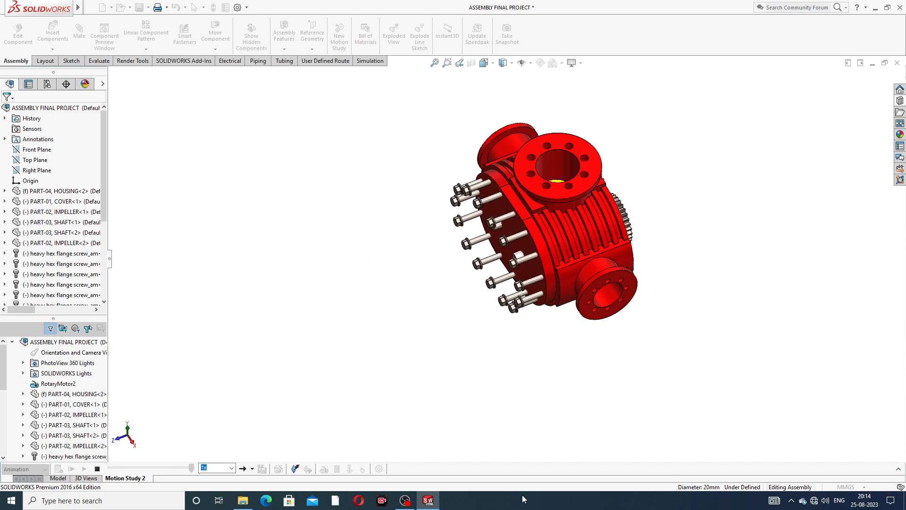
{"action": "scroll", "coordinate": [569, 152], "scroll_direction": "down", "scroll_amount": 3}
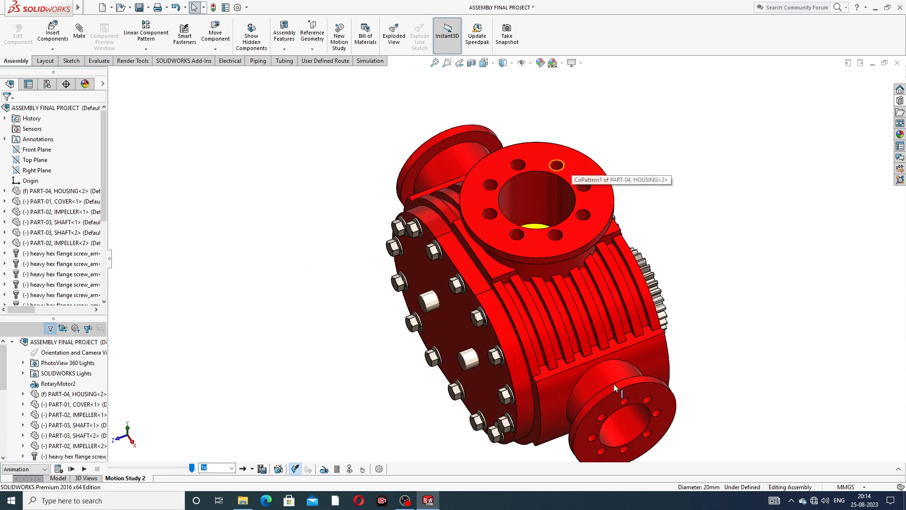
{"action": "scroll", "coordinate": [615, 462], "scroll_direction": "up", "scroll_amount": 2}
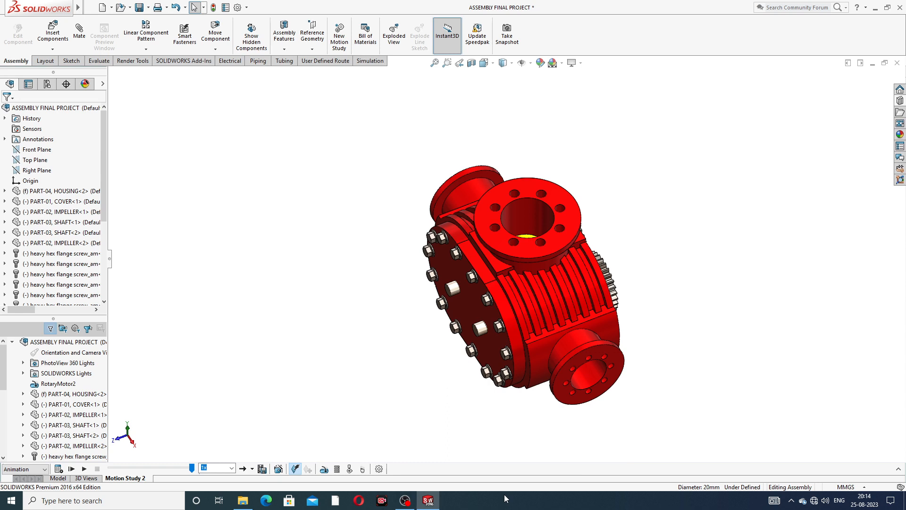